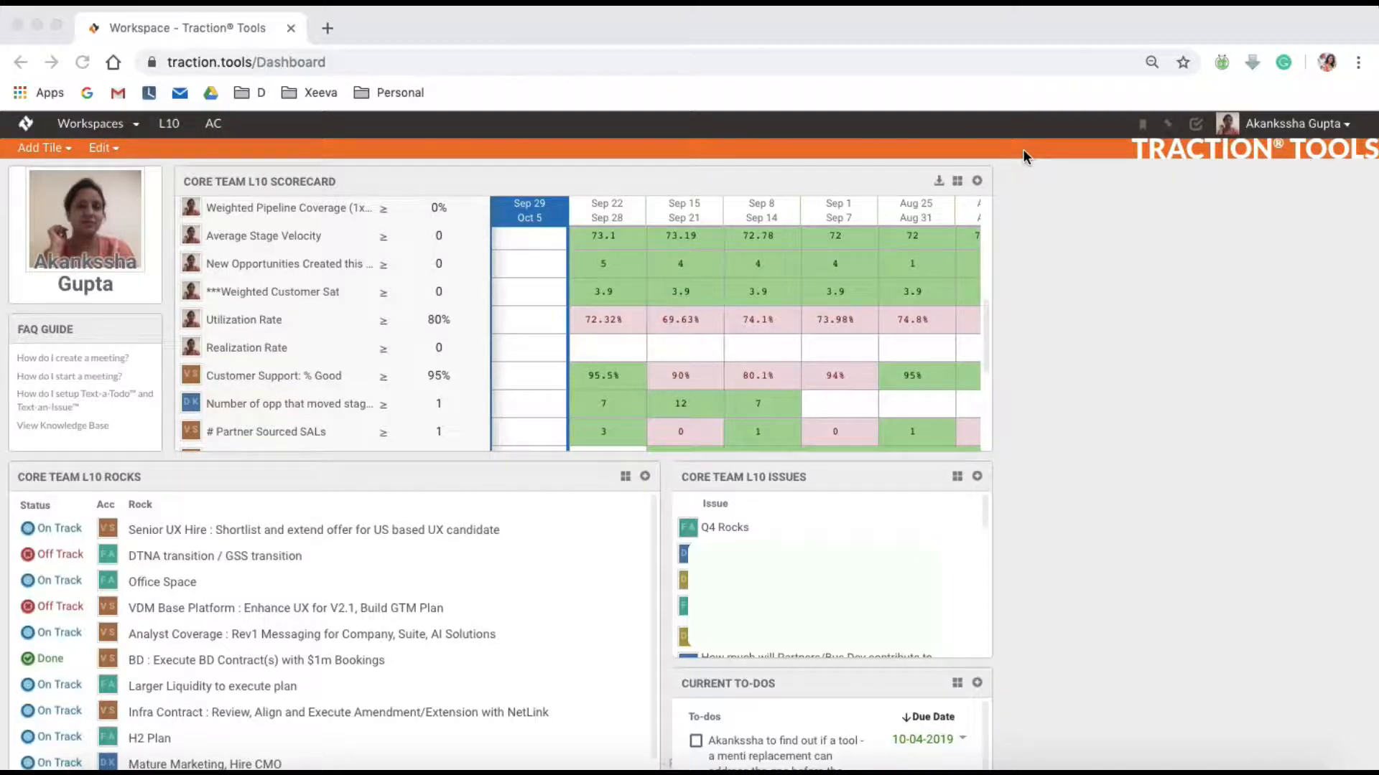
Look at the account options and the list of available workspaces
left_click(1273, 129)
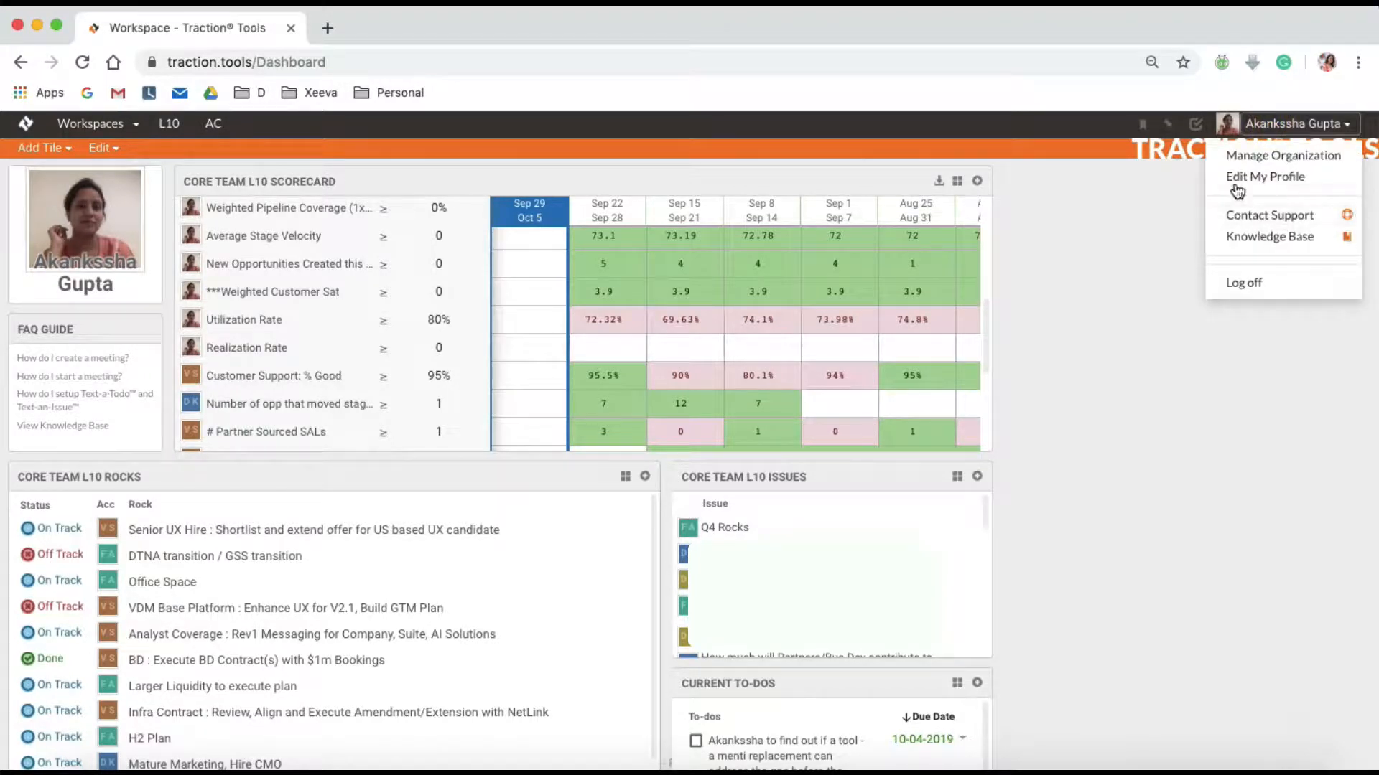
left_click(1113, 207)
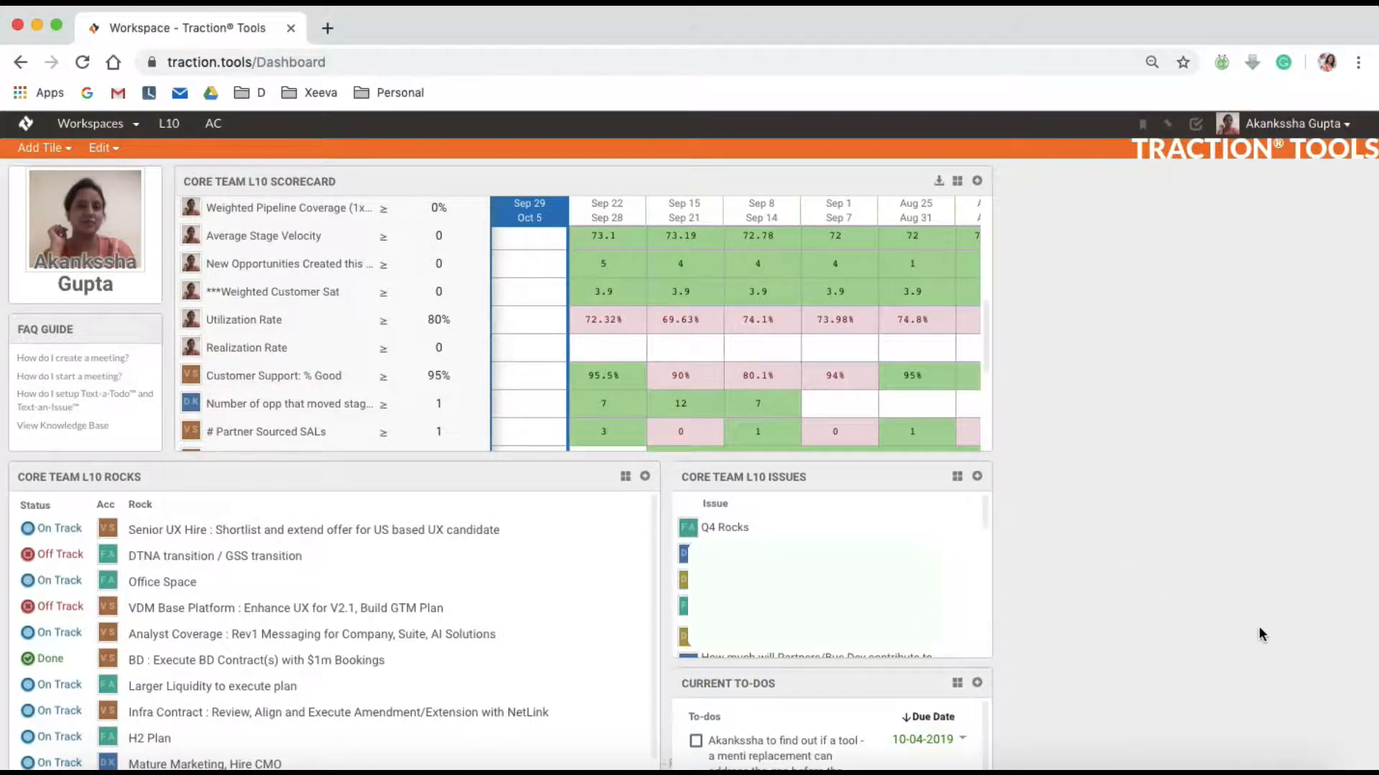
left_click(136, 126)
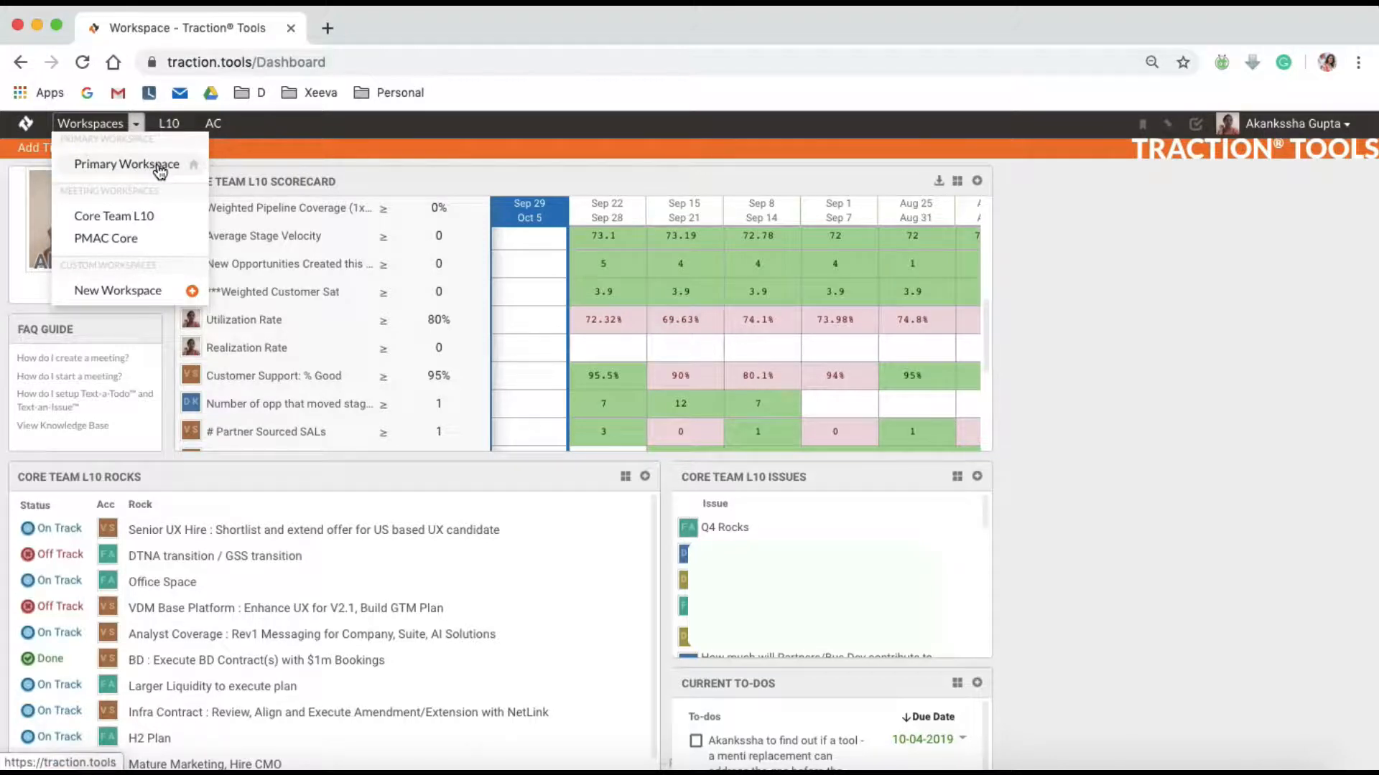
left_click(1077, 364)
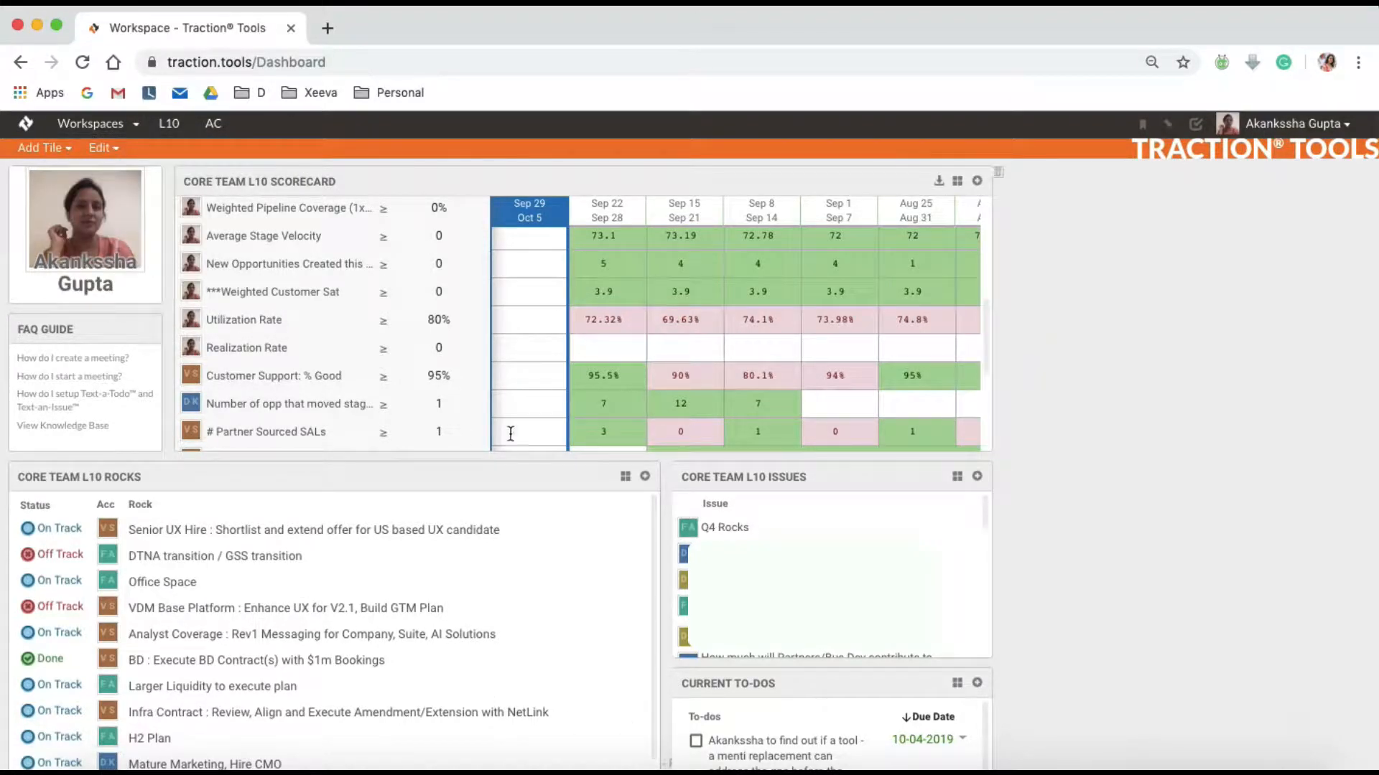
Open the PMAC Core meeting workspace and look through its tiles from the scorecard down to the headlines
mouse_move(992, 330)
left_mouse_down()
mouse_move(1087, 335)
mouse_move(989, 345)
left_mouse_up()
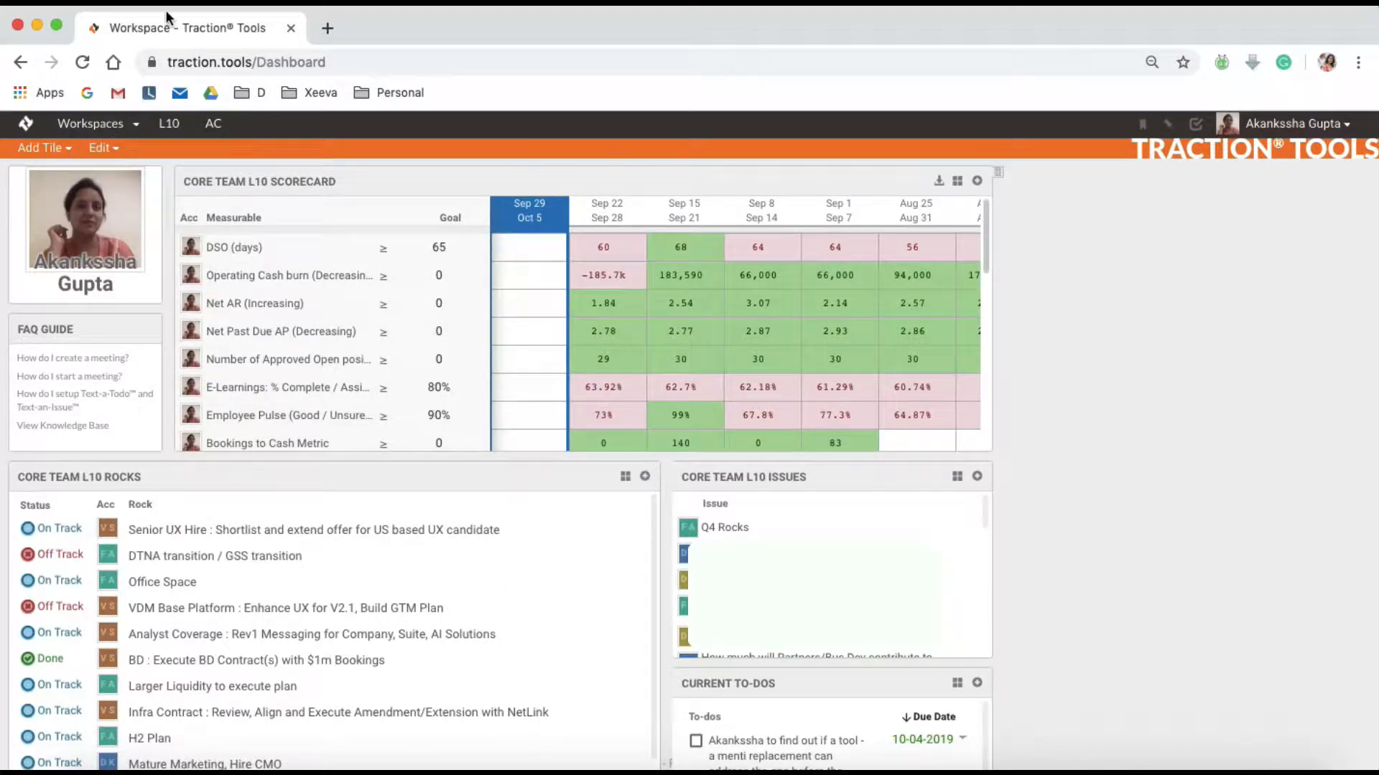
left_click(137, 128)
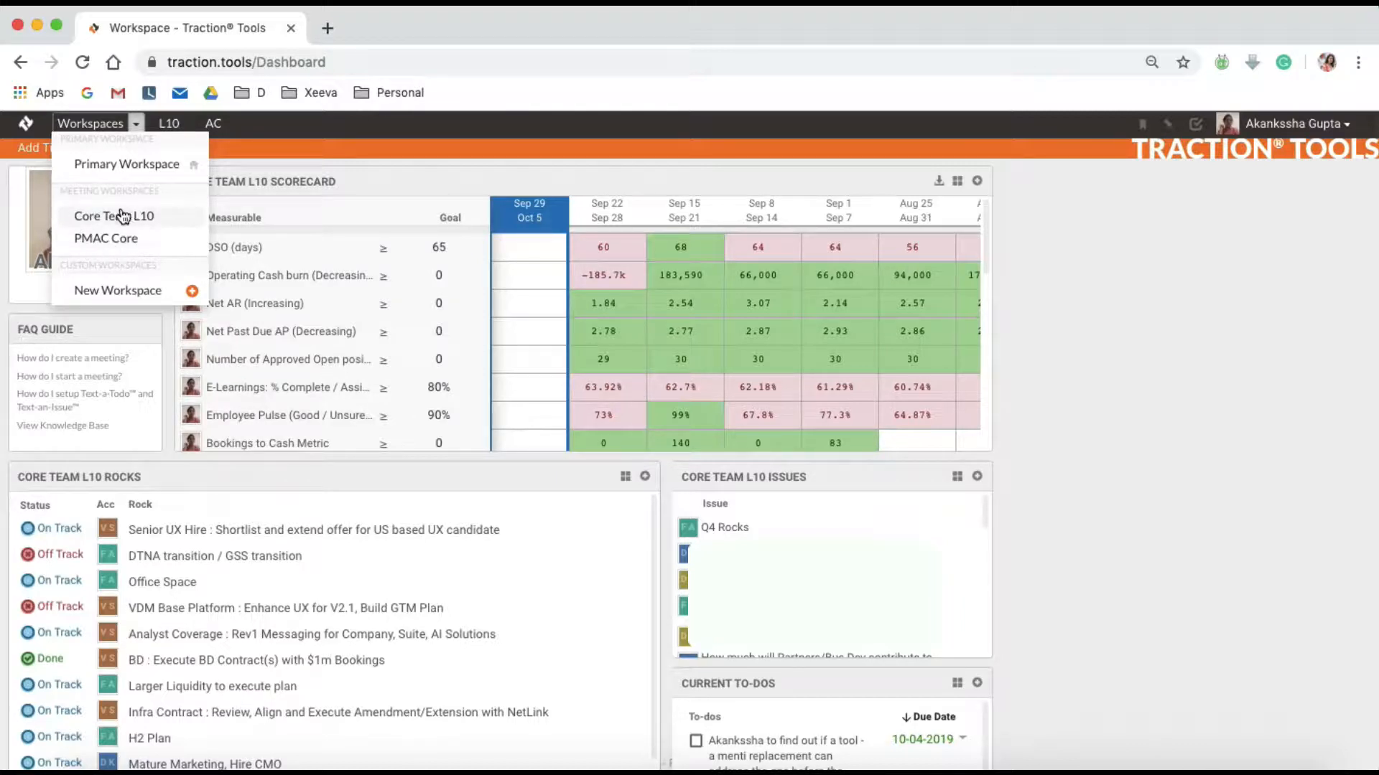
left_click(108, 238)
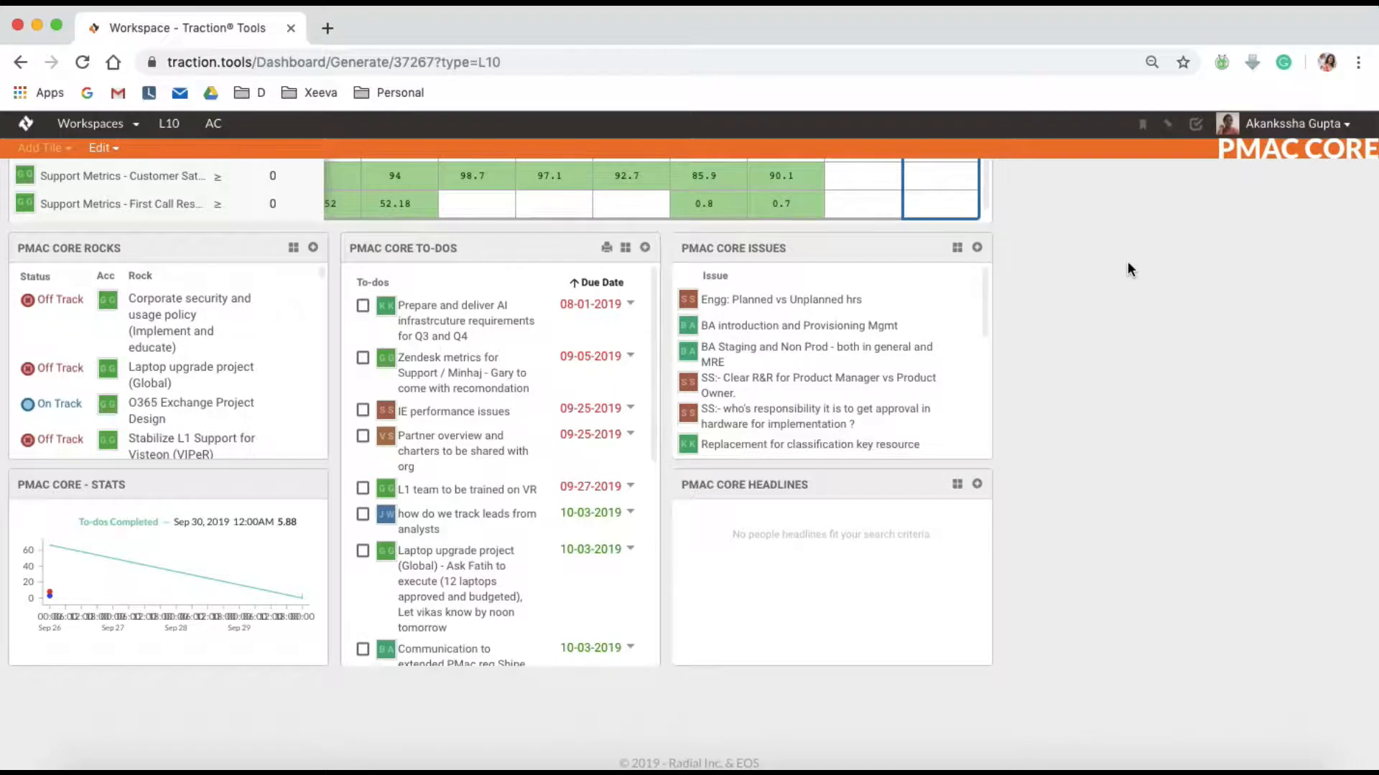
scroll(1128, 269, "up", 10)
scroll(1129, 270, "down", 6)
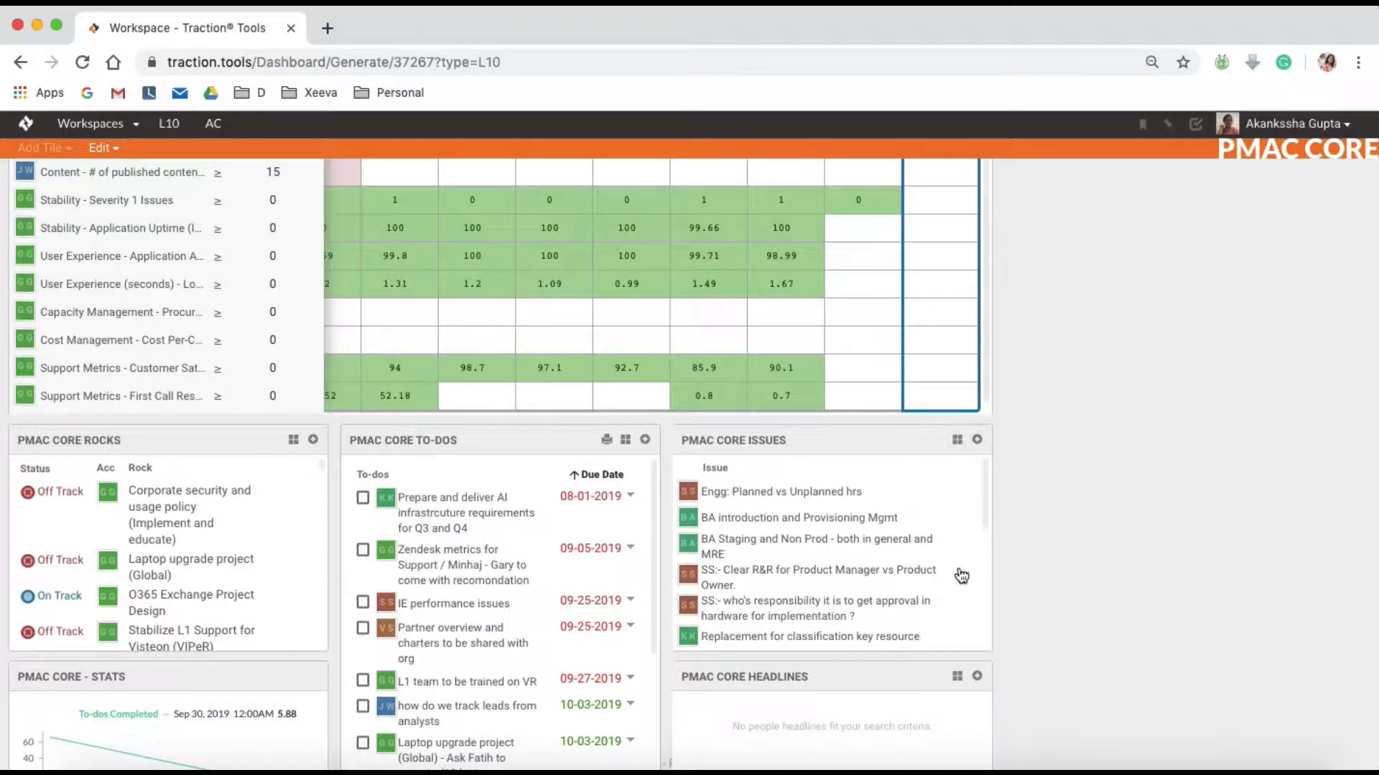
scroll(1041, 632, "down", 3)
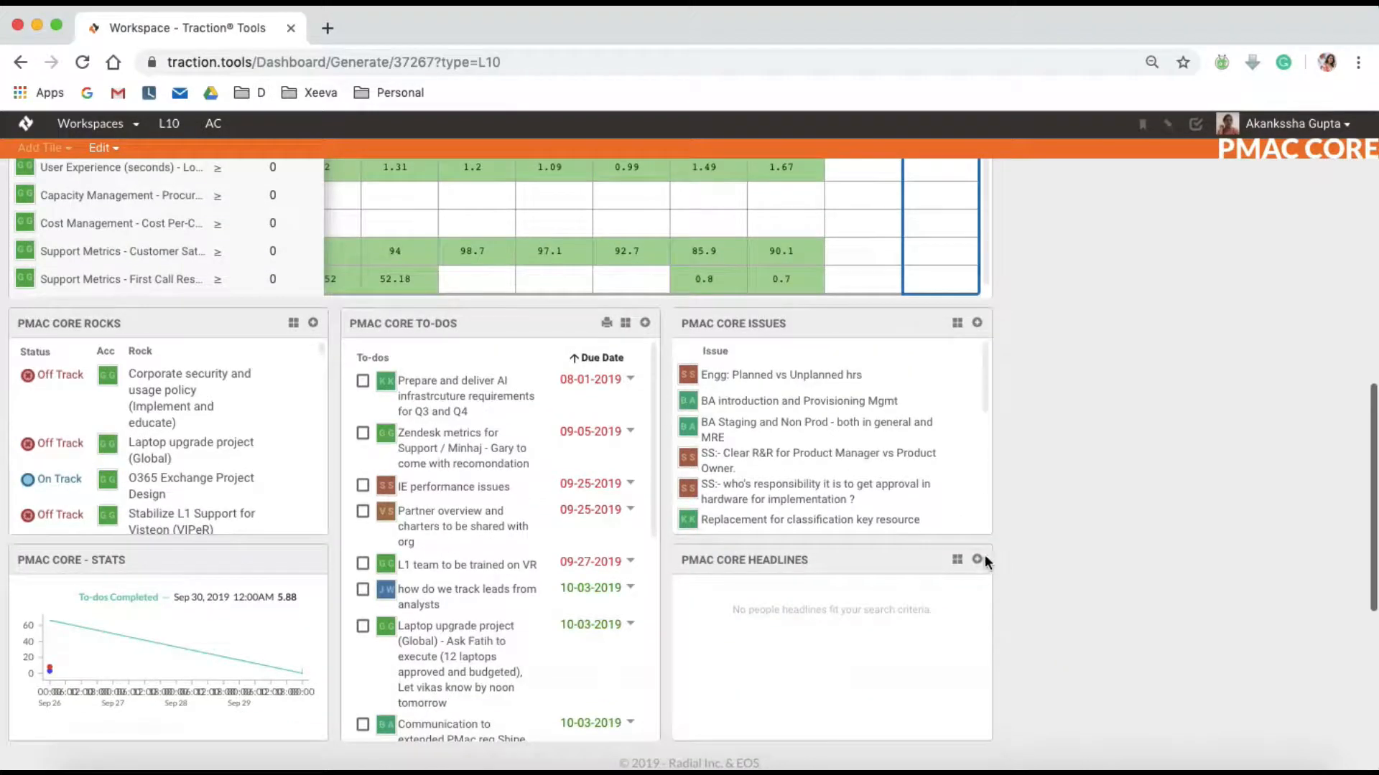
scroll(1031, 460, "up", 10)
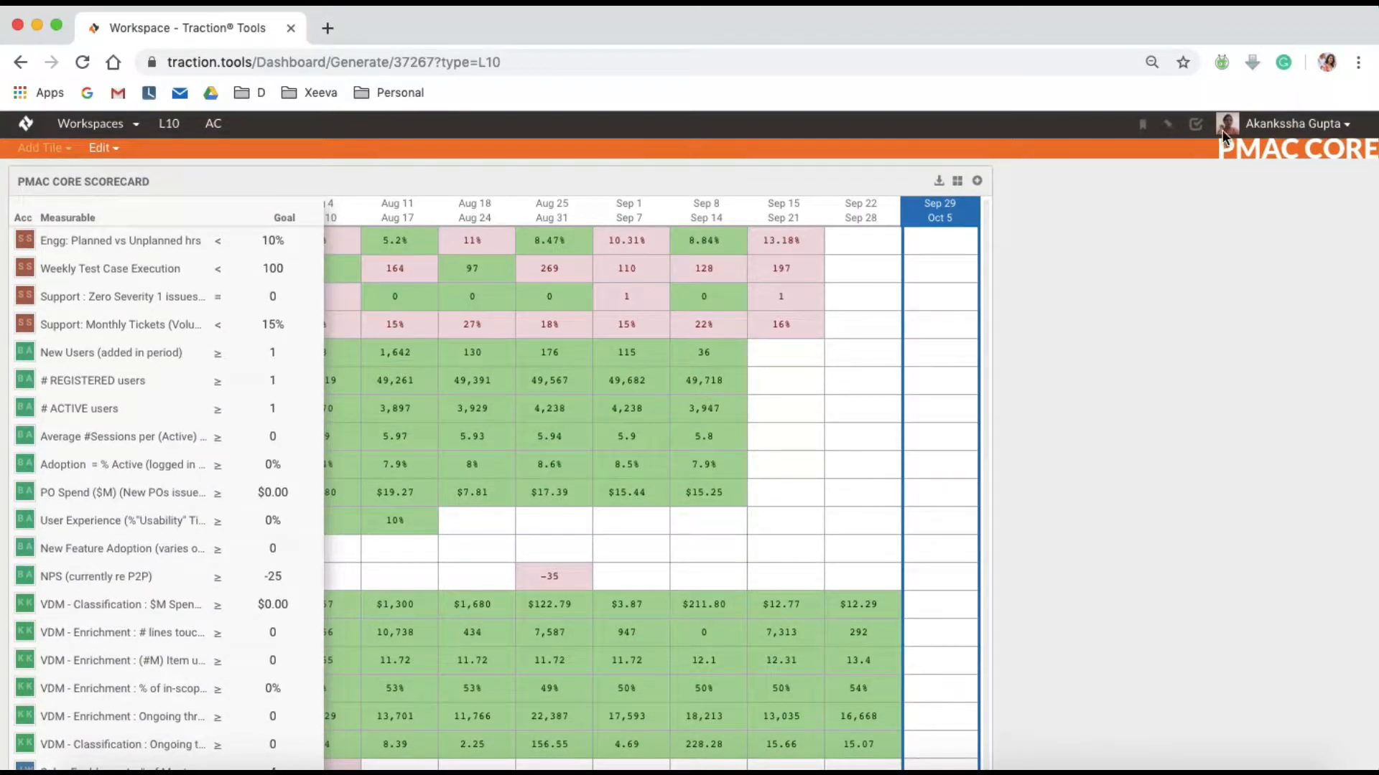
Open the form for adding a people headline, view its meeting choices, and close it without saving
left_click(1147, 128)
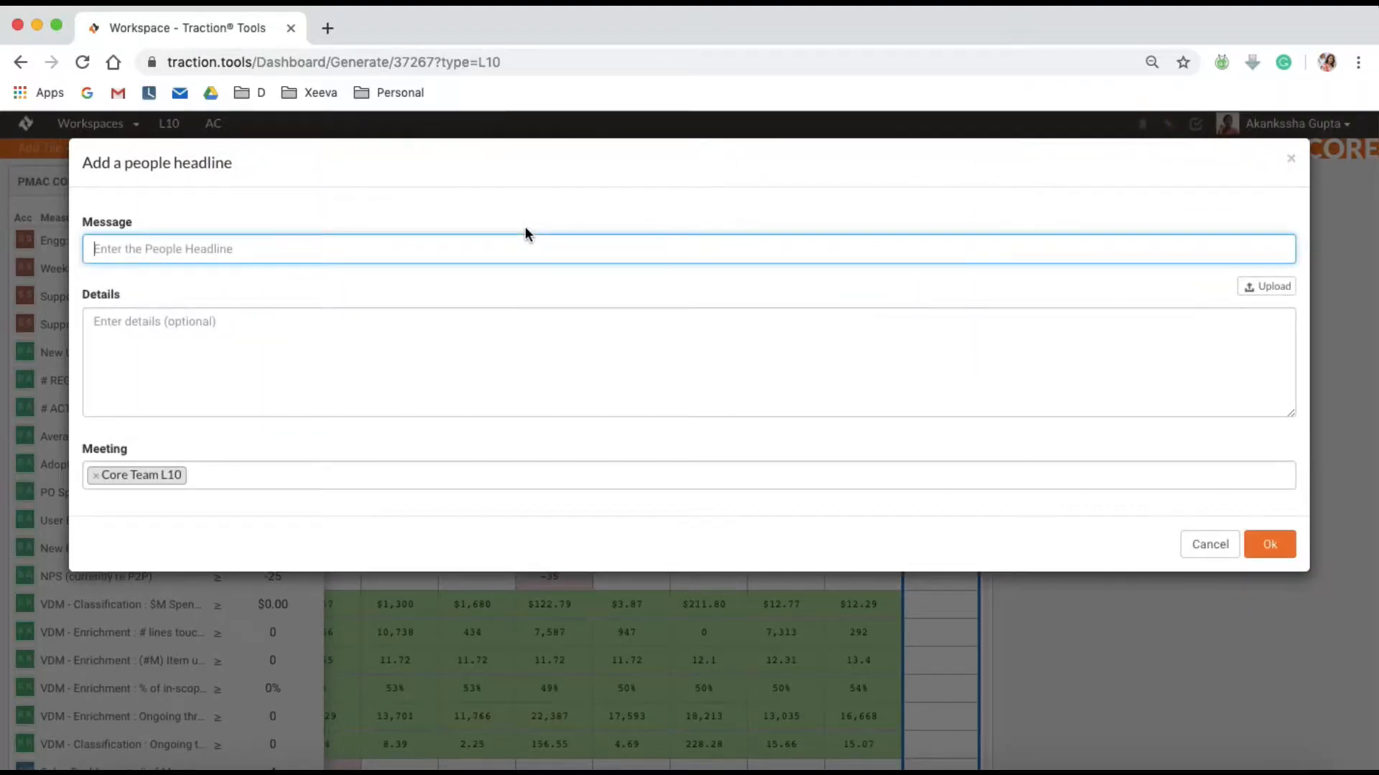
left_click(196, 473)
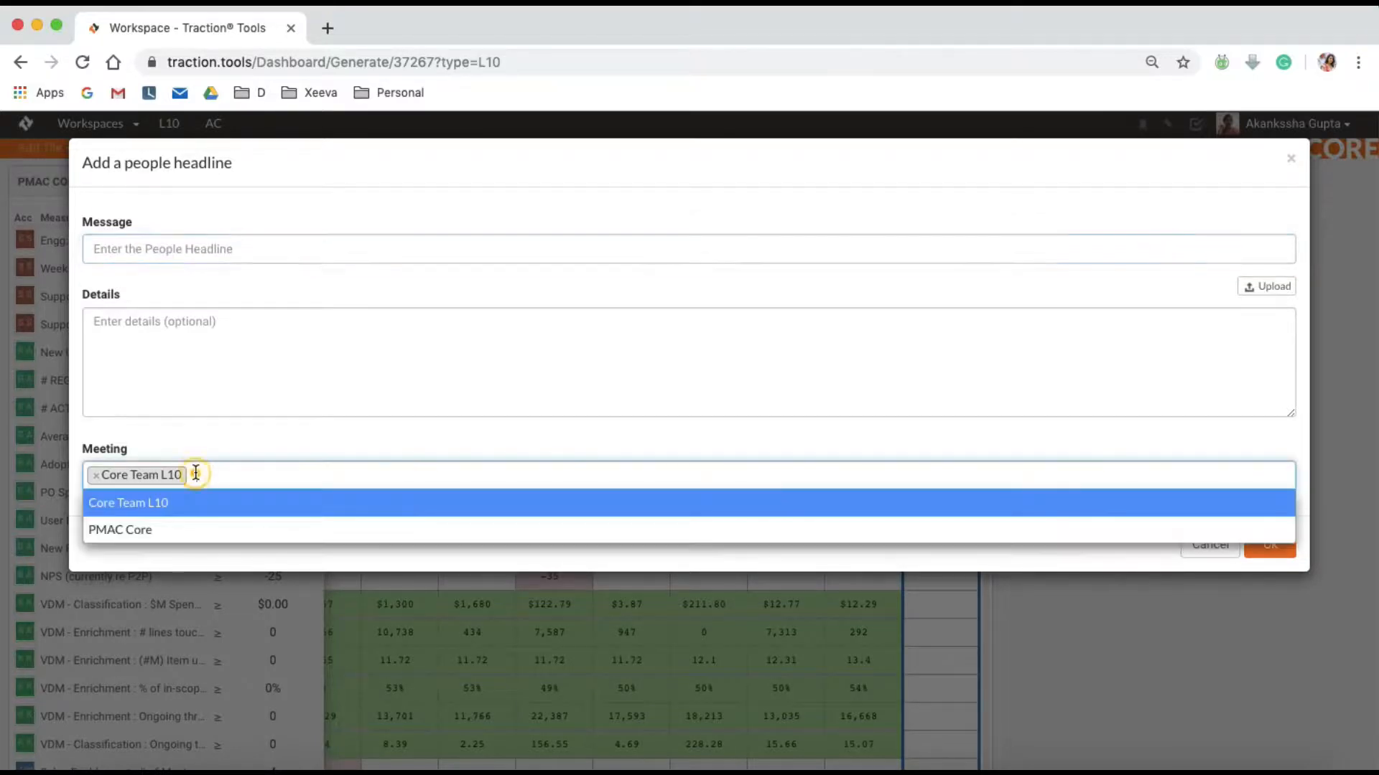
left_click(848, 358)
left_click(1204, 545)
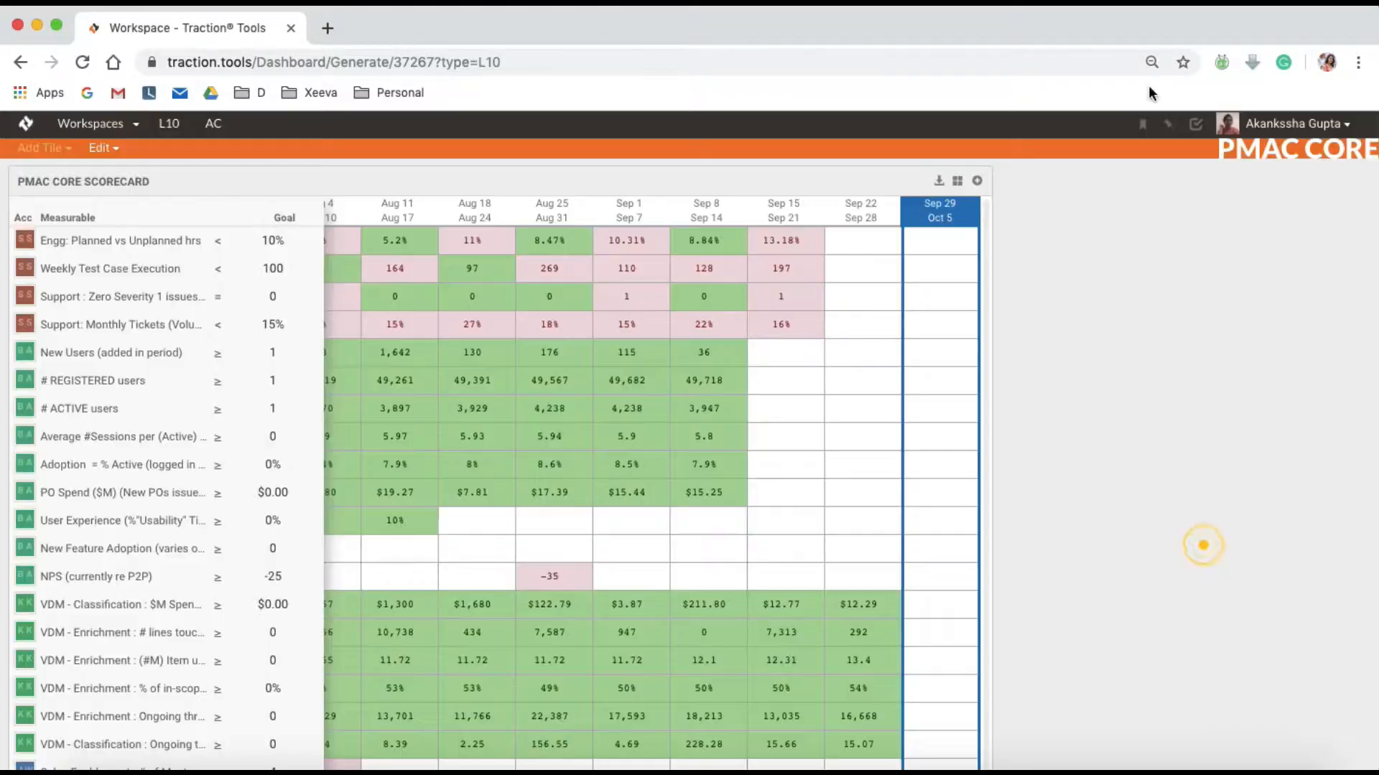
Open the form for adding an issue, view its meeting choices, and close it without saving
left_click(1168, 125)
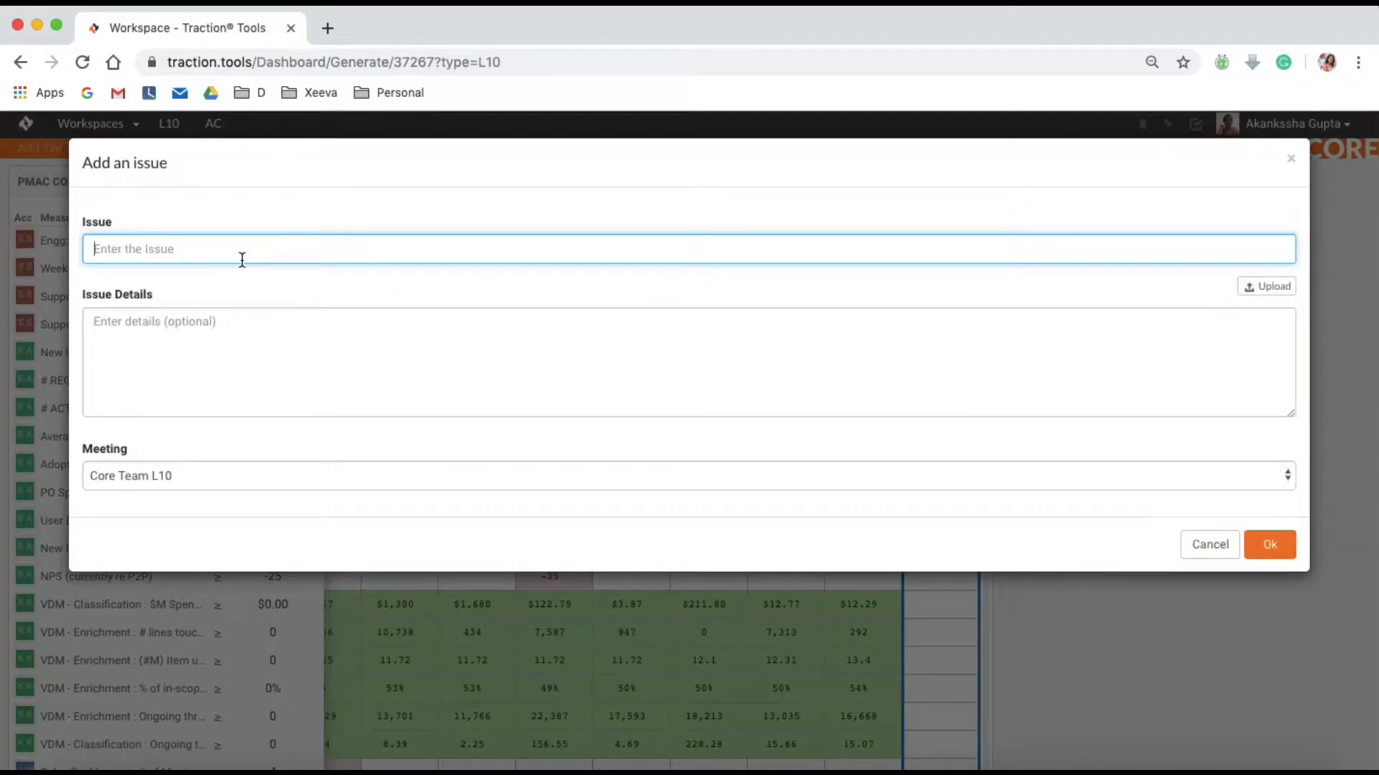
left_click(214, 470)
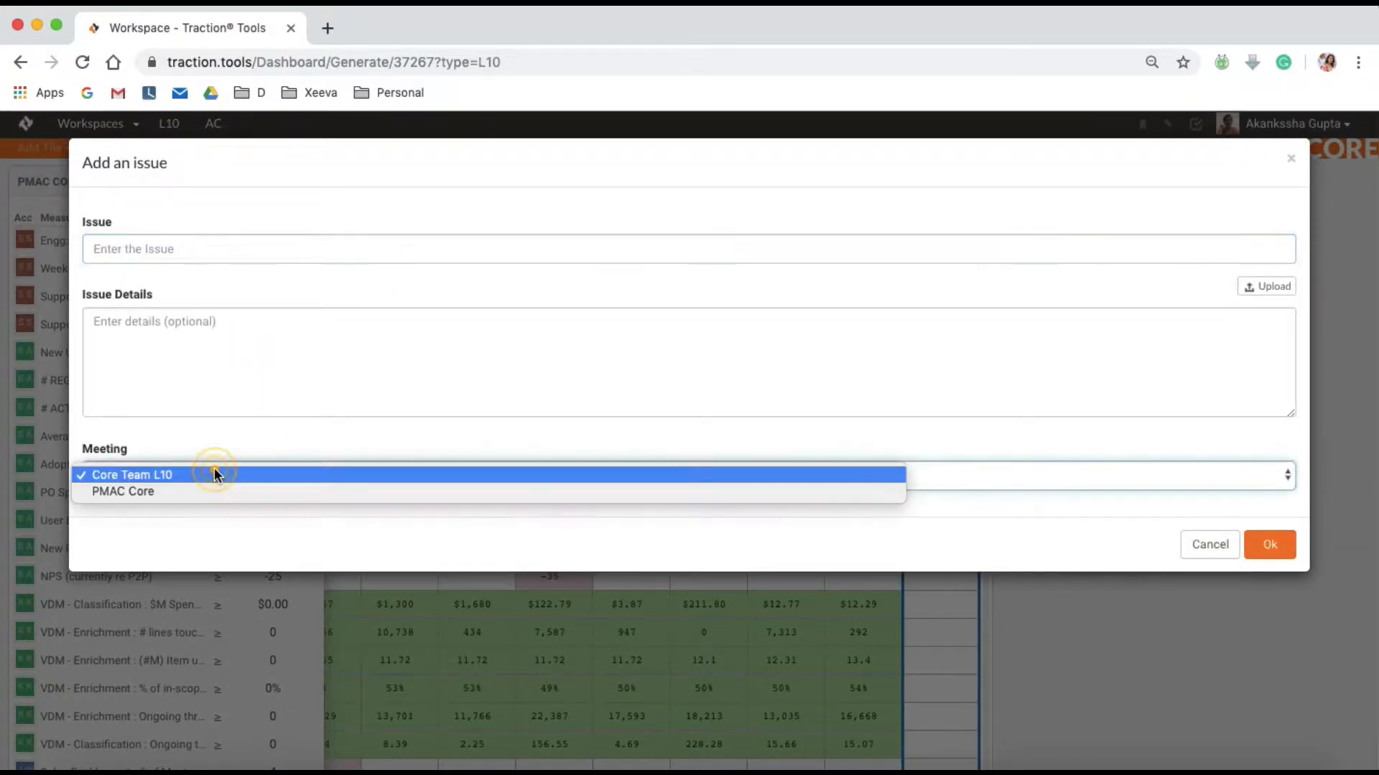
left_click(386, 287)
left_click(1220, 555)
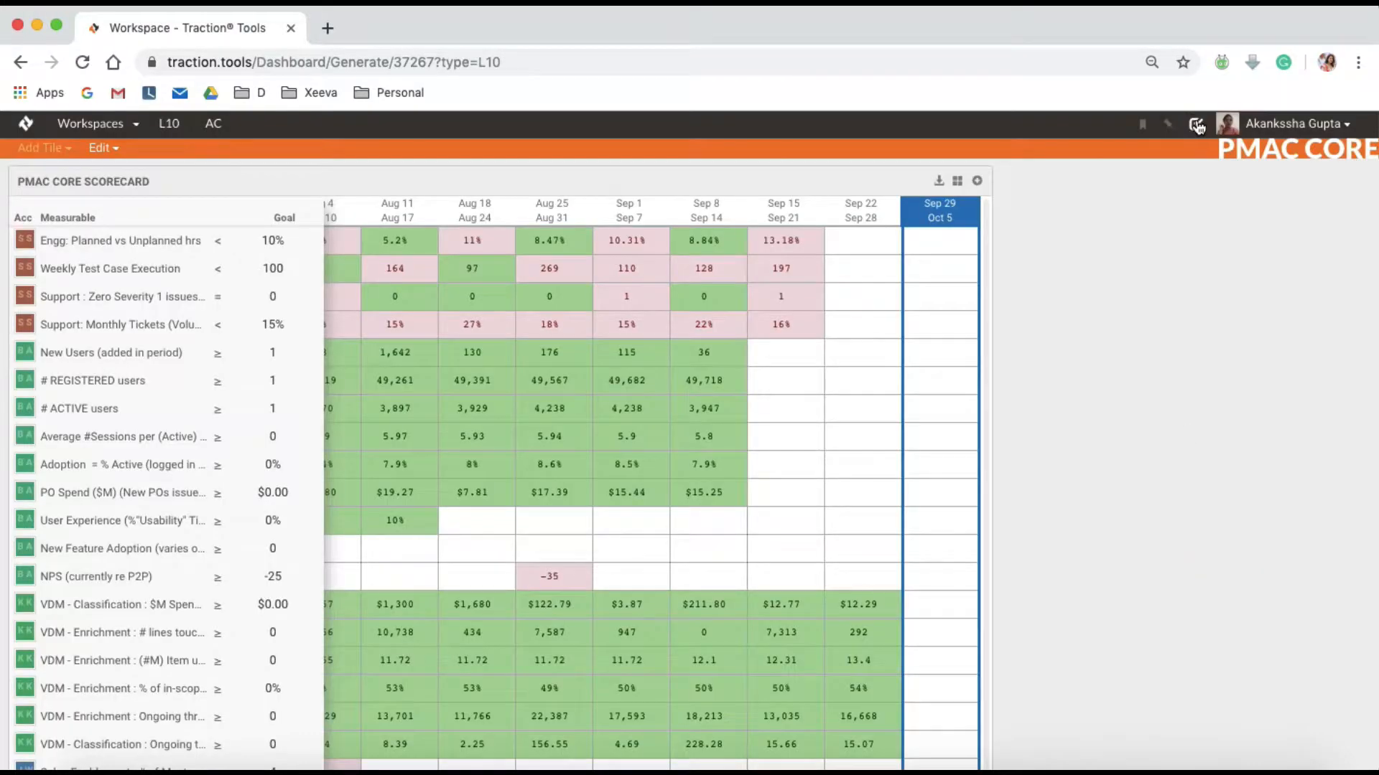
Open the form for adding a to-do, view its meeting choices, and close it without saving
left_click(1195, 124)
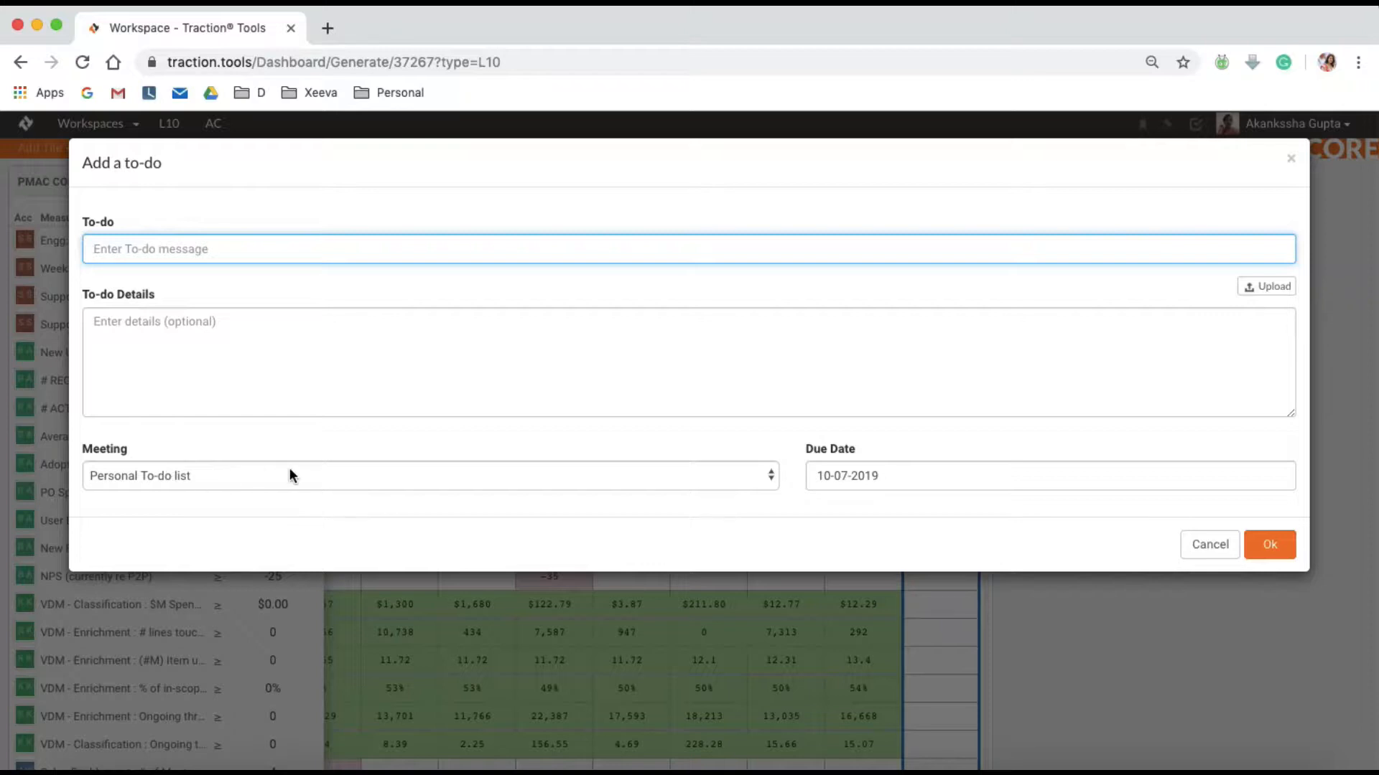
left_click(720, 472)
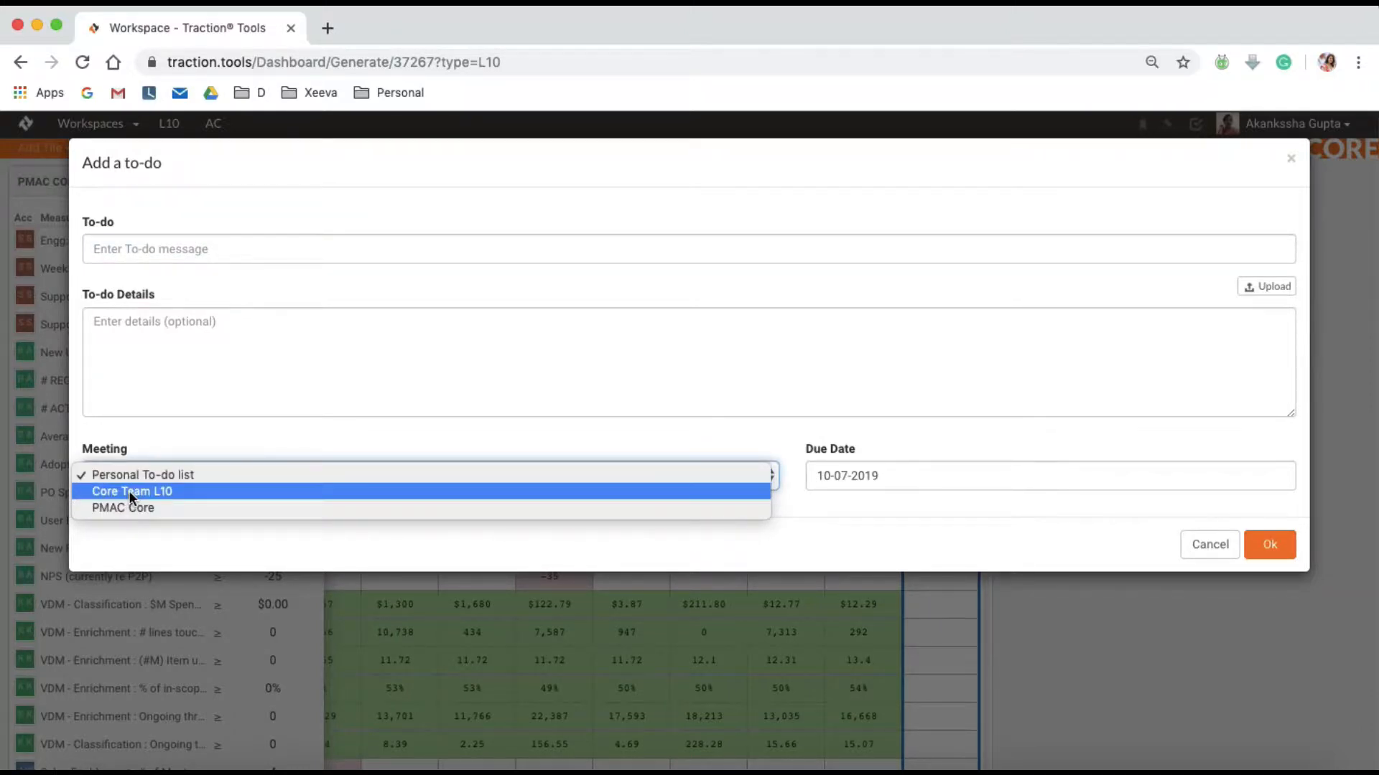
left_click(1214, 545)
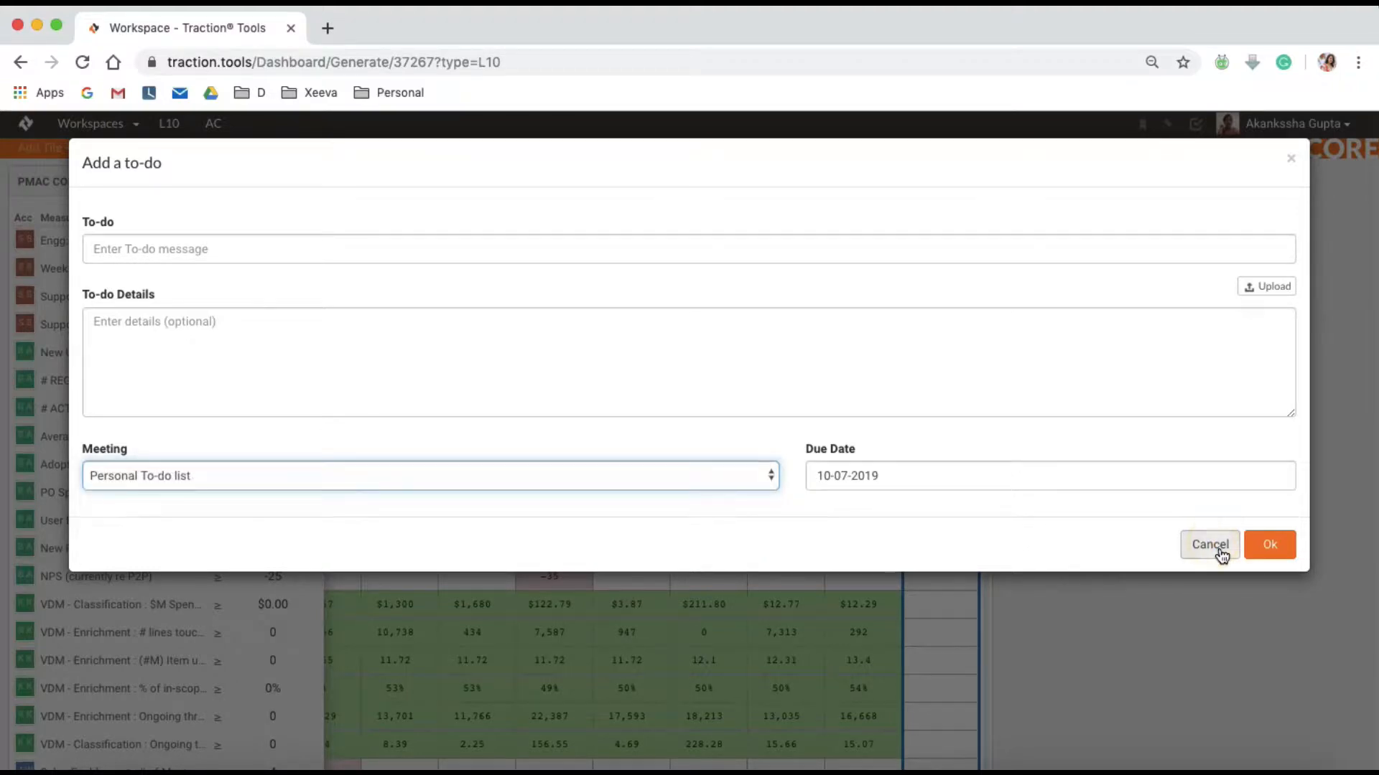
left_click(1218, 549)
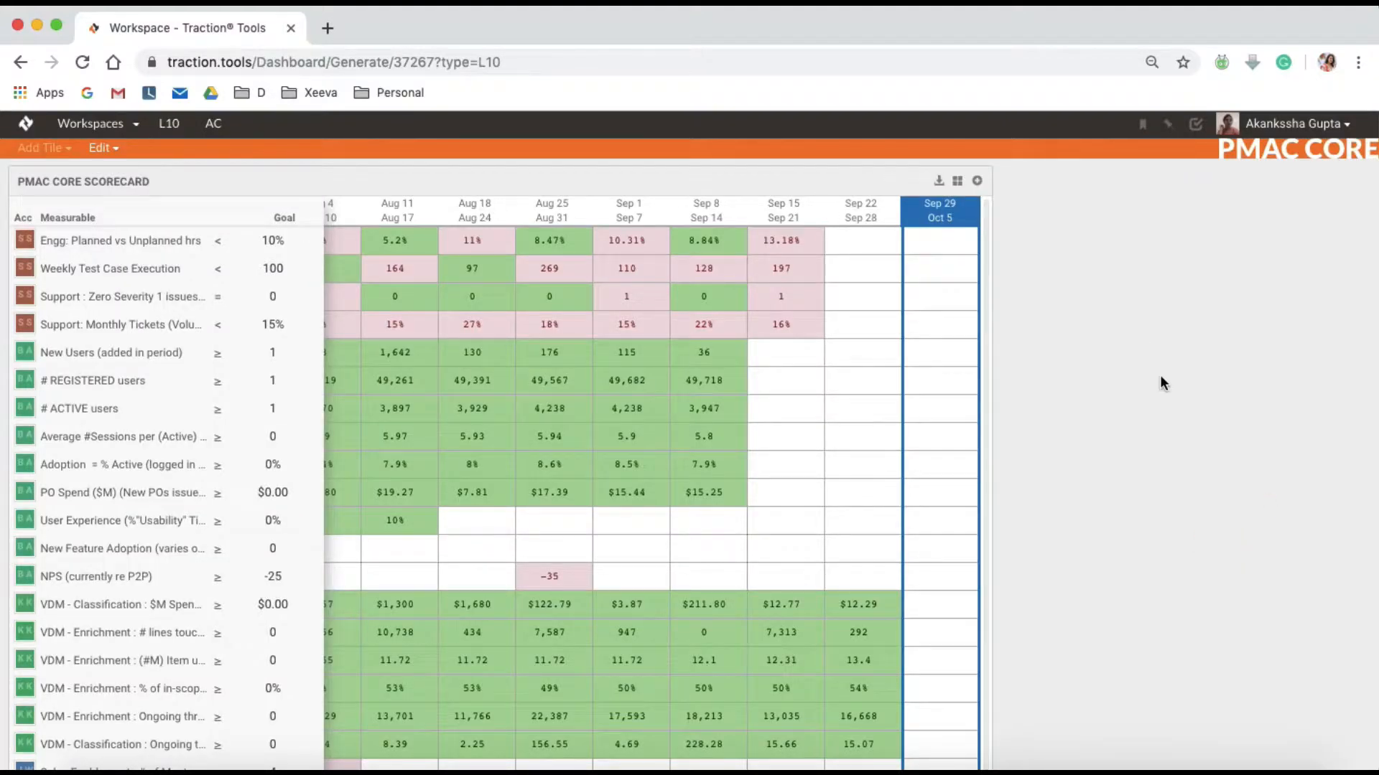
Look over the PMAC Core workspace and the scorecard's entry cells for the week of Sep 29 to Oct 5
scroll(1161, 378, "down", 15)
scroll(1161, 378, "up", 15)
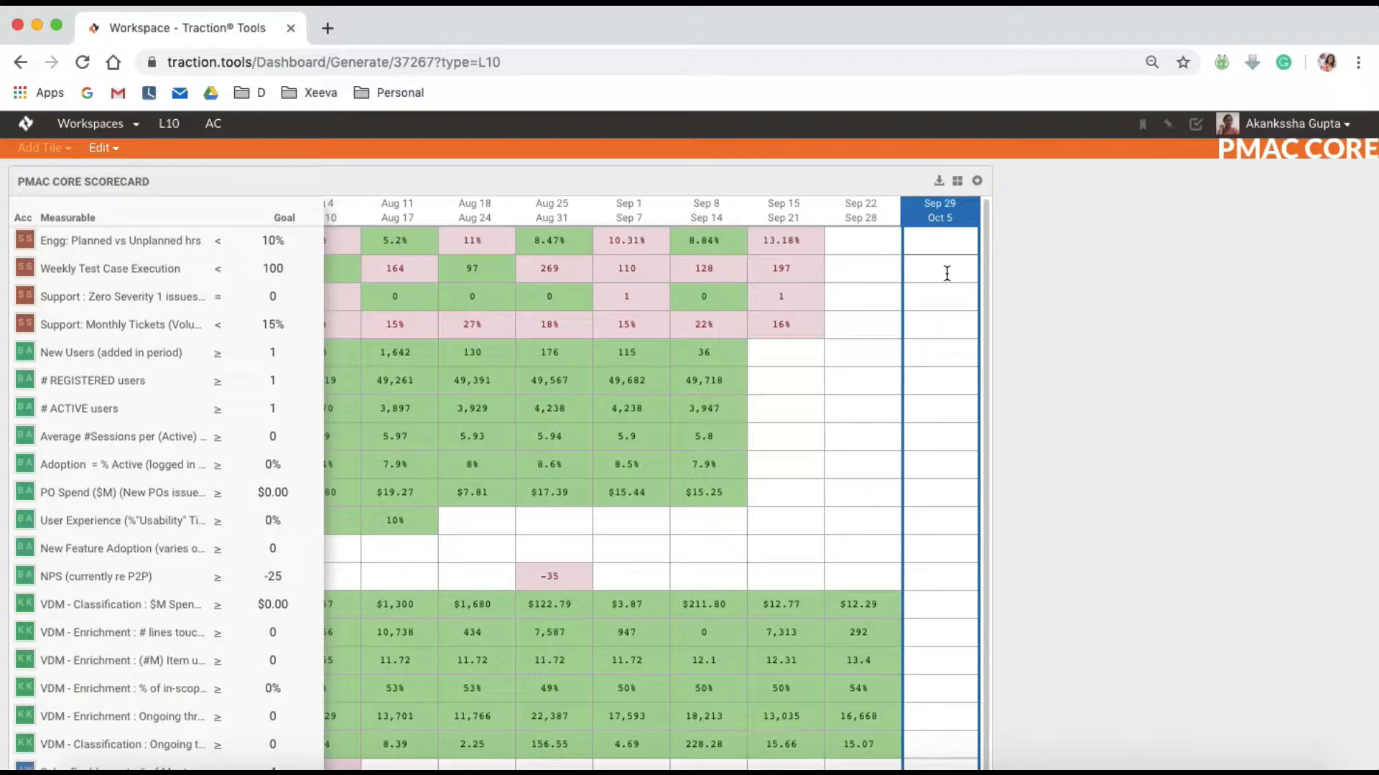
left_click(941, 325)
left_click(929, 246)
left_click(932, 271)
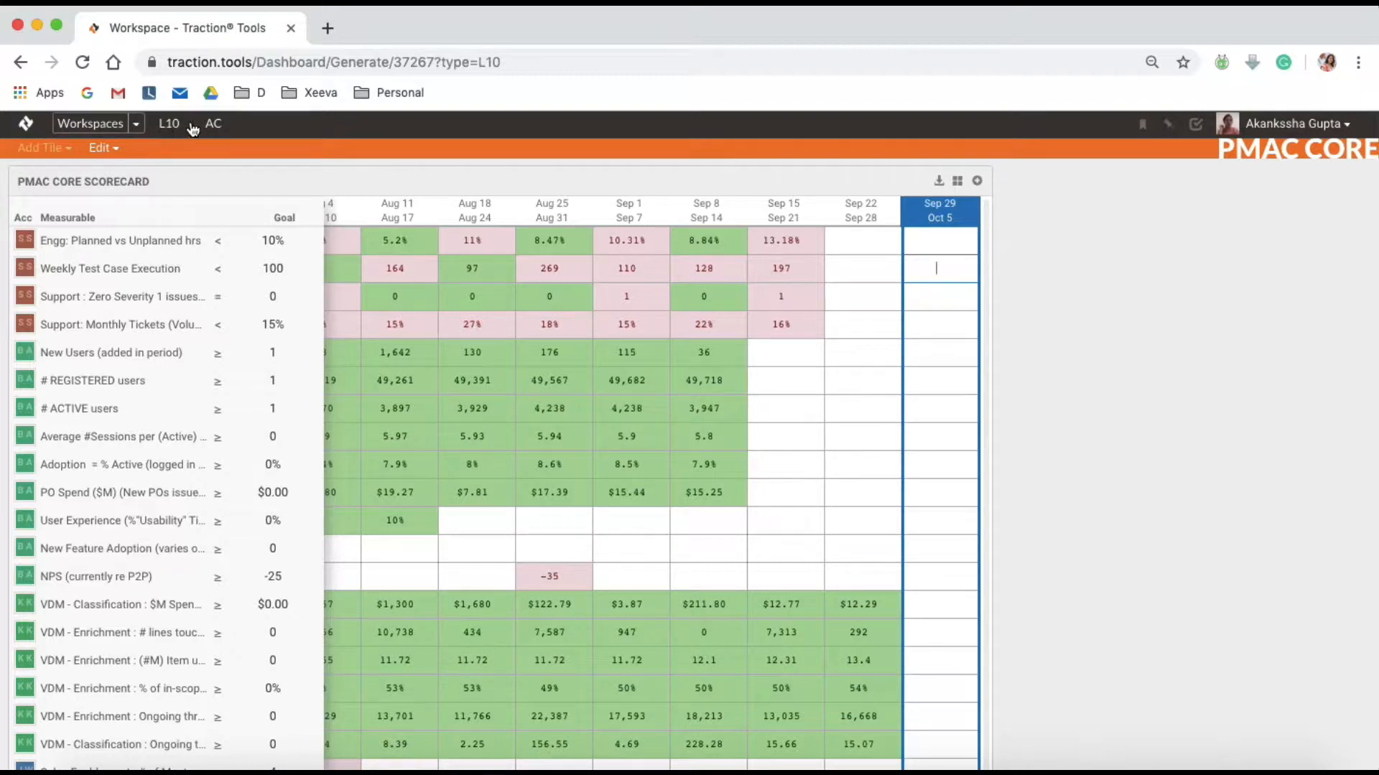
Open the PMAC Core Level 10 meeting in preview mode and show its Segue page
left_click(169, 125)
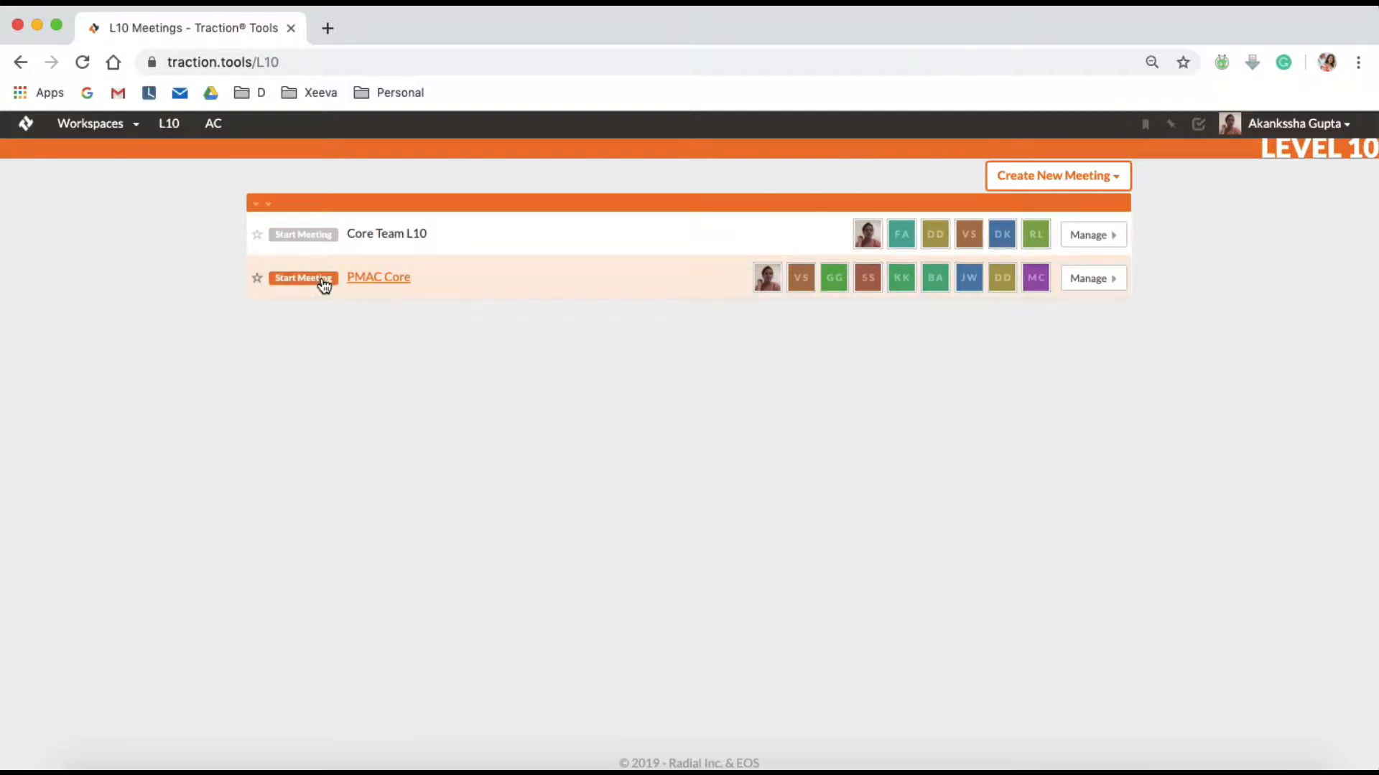
left_click(395, 281)
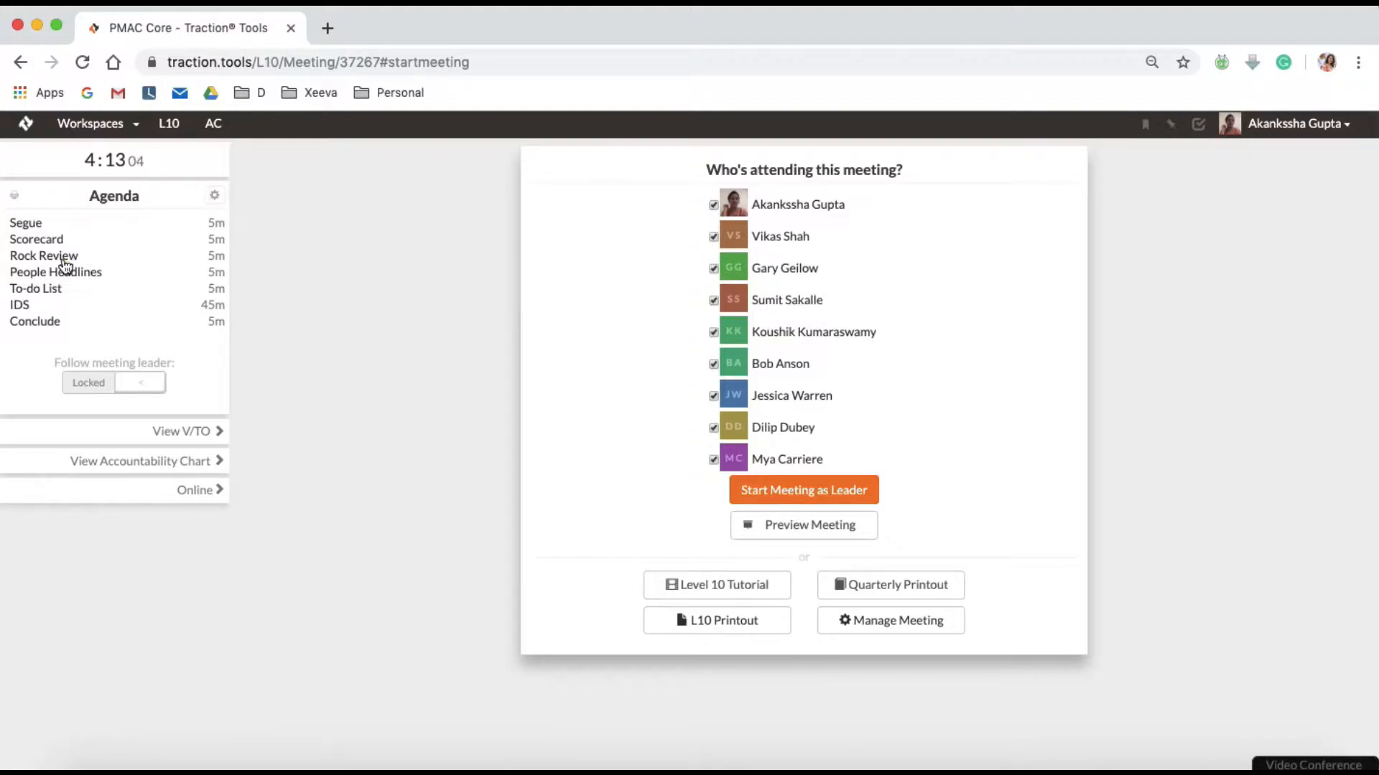
left_click(790, 532)
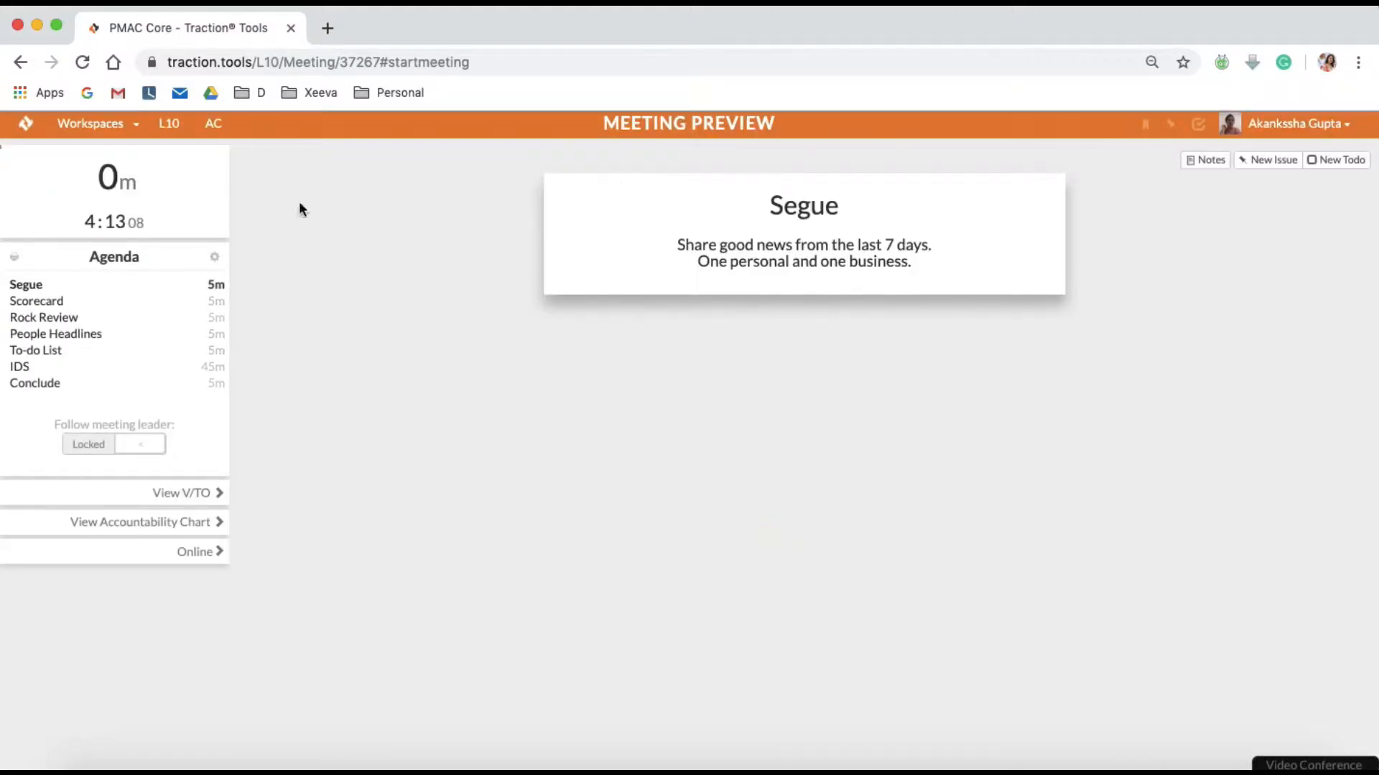
left_click(26, 285)
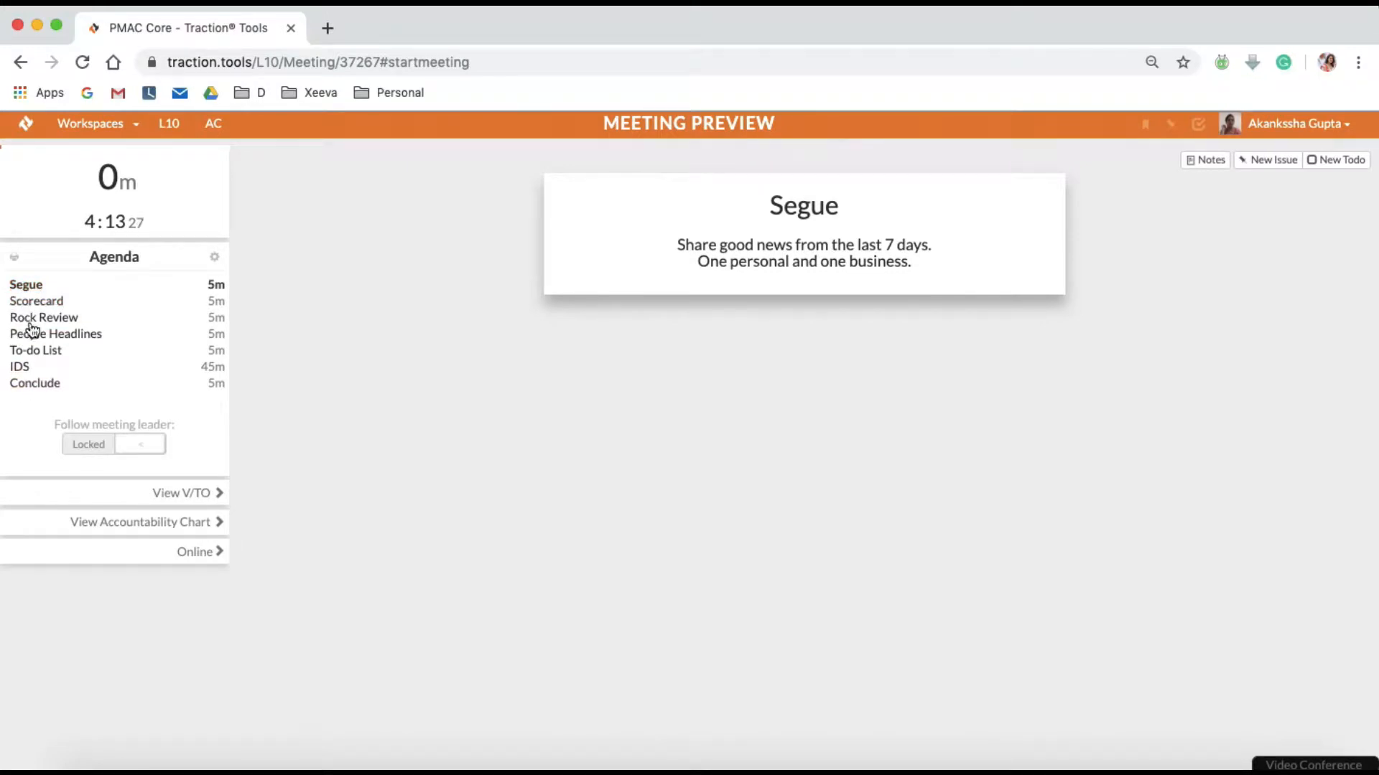
Open the meeting's Scorecard page and view the new issue form for "Engg: Planned vs Unplanned hrs", closing it without saving
left_click(45, 303)
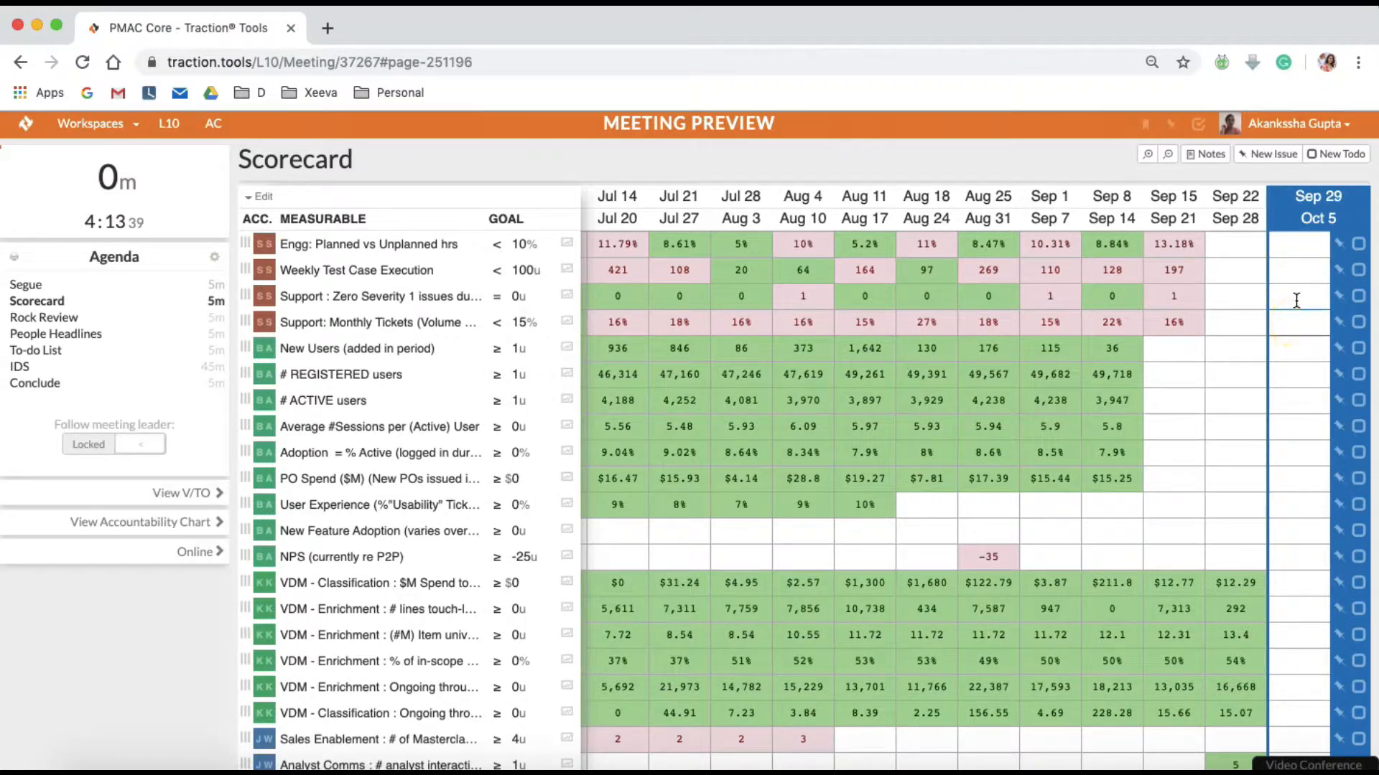
left_click(1298, 244)
left_click(1339, 246)
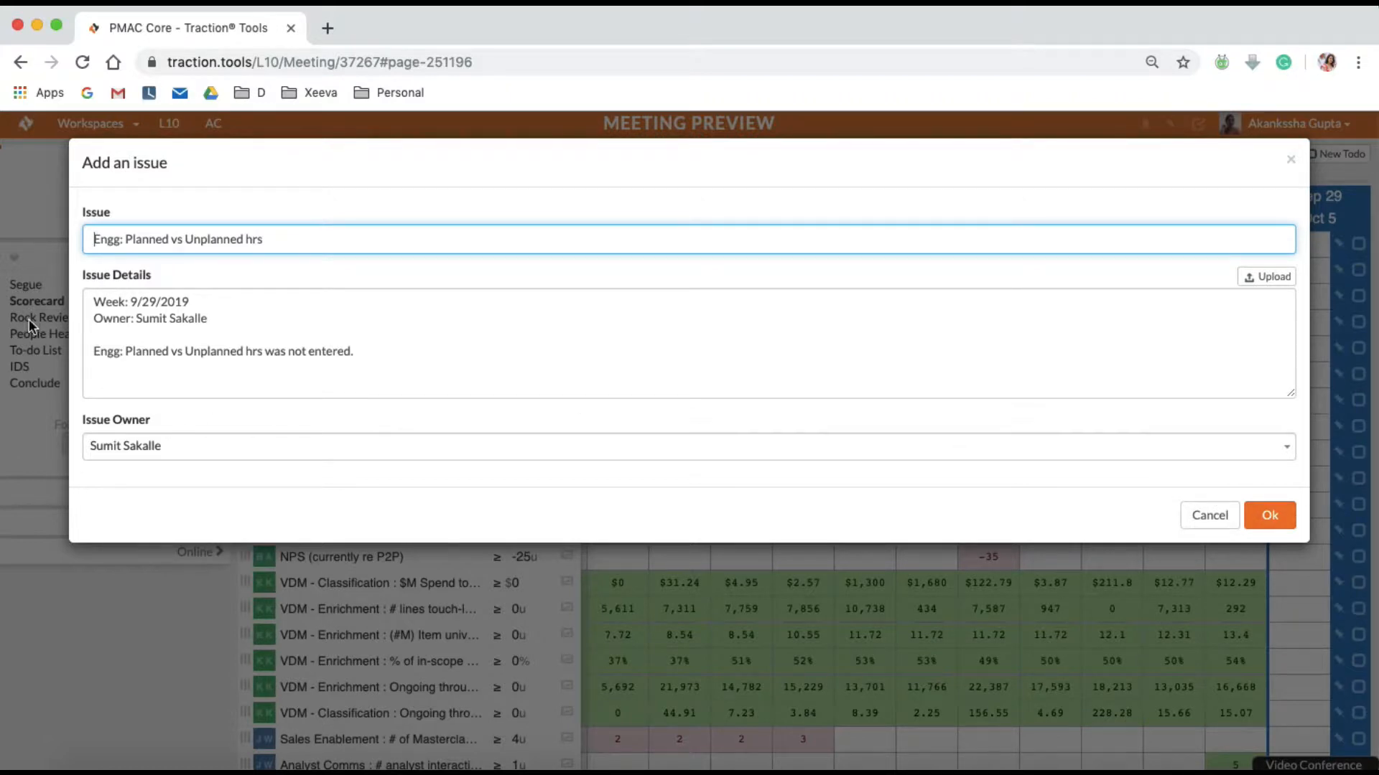
left_click(1211, 516)
Try adding a second accountable person to a new to-do for "Engg: Planned vs Unplanned hrs", and discard the form
left_click(1358, 245)
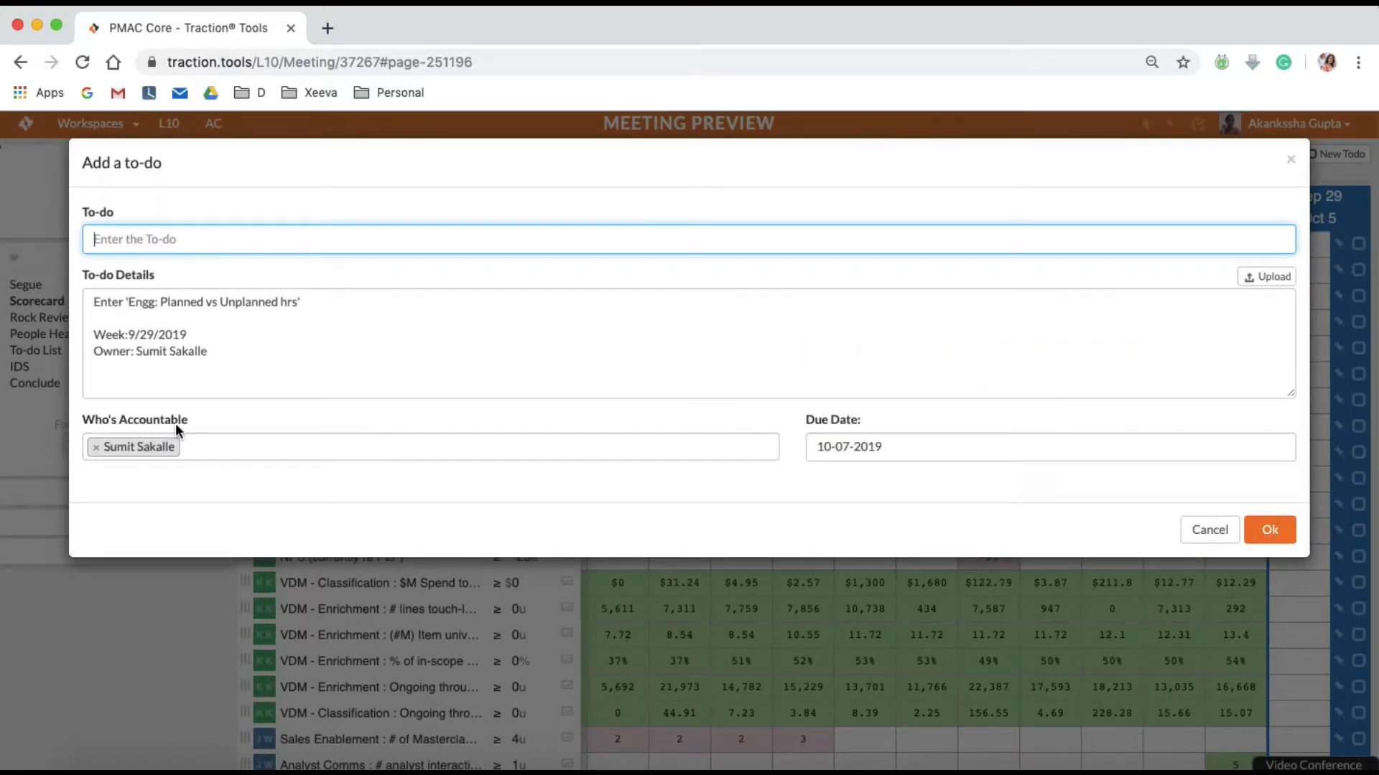
left_click(213, 450)
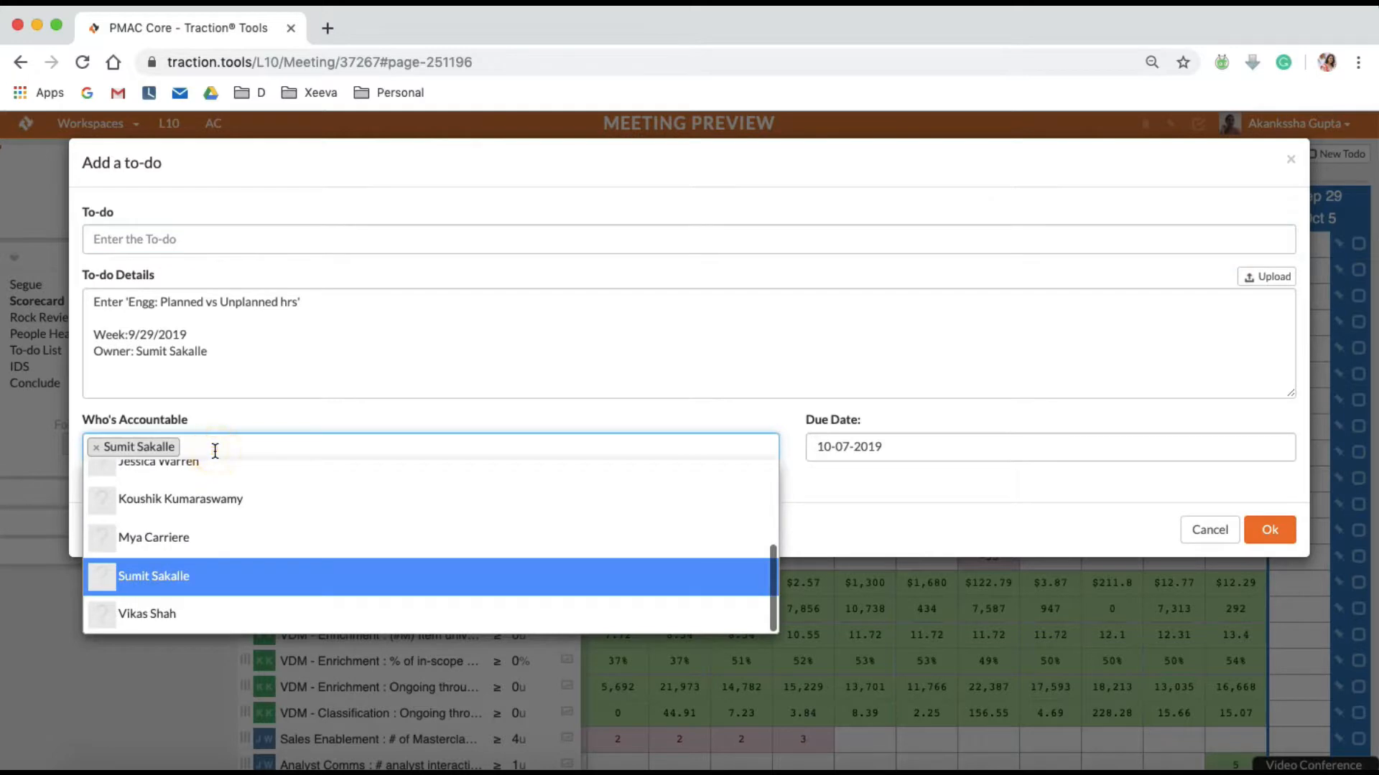
left_click(177, 540)
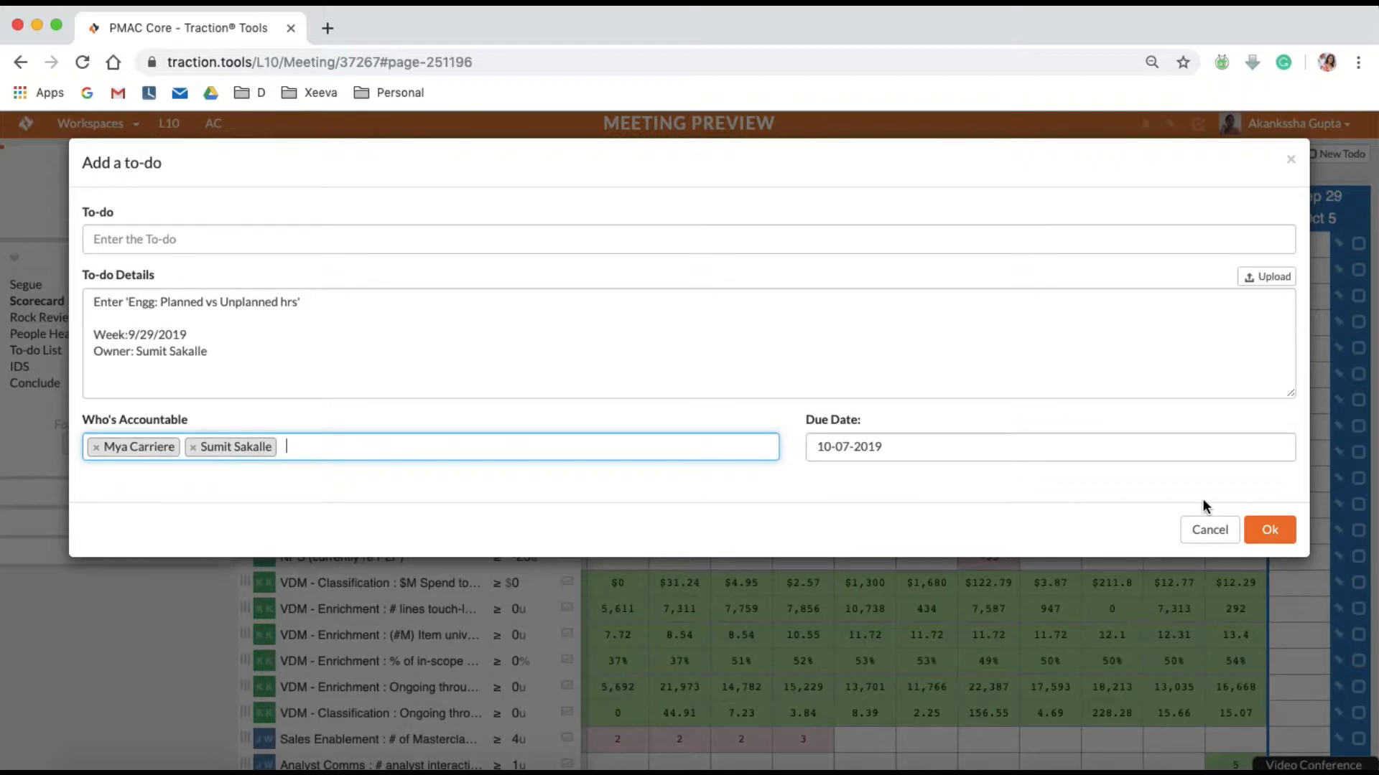
left_click(1210, 531)
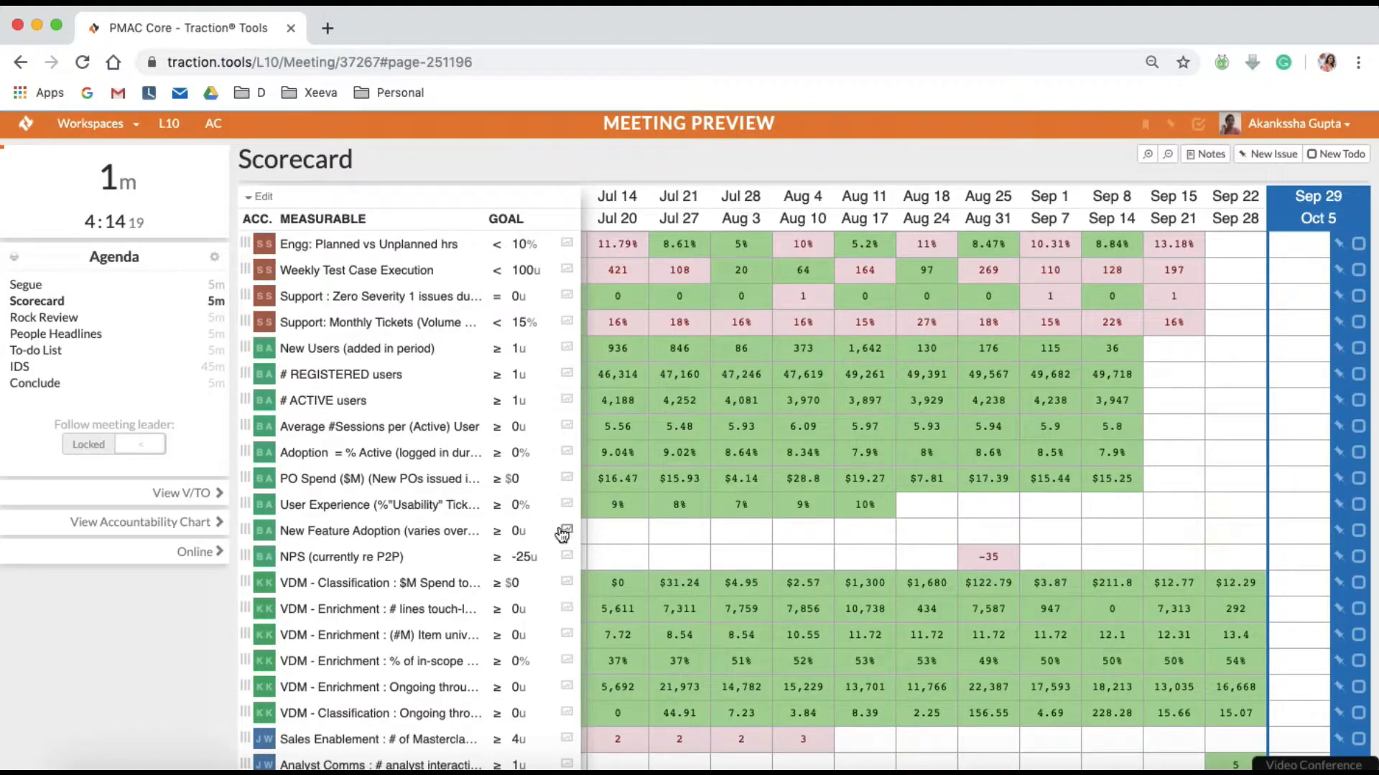
Walk through the meeting preview's agenda pages from Rock Review through People Headlines to the To-do List
left_click(48, 320)
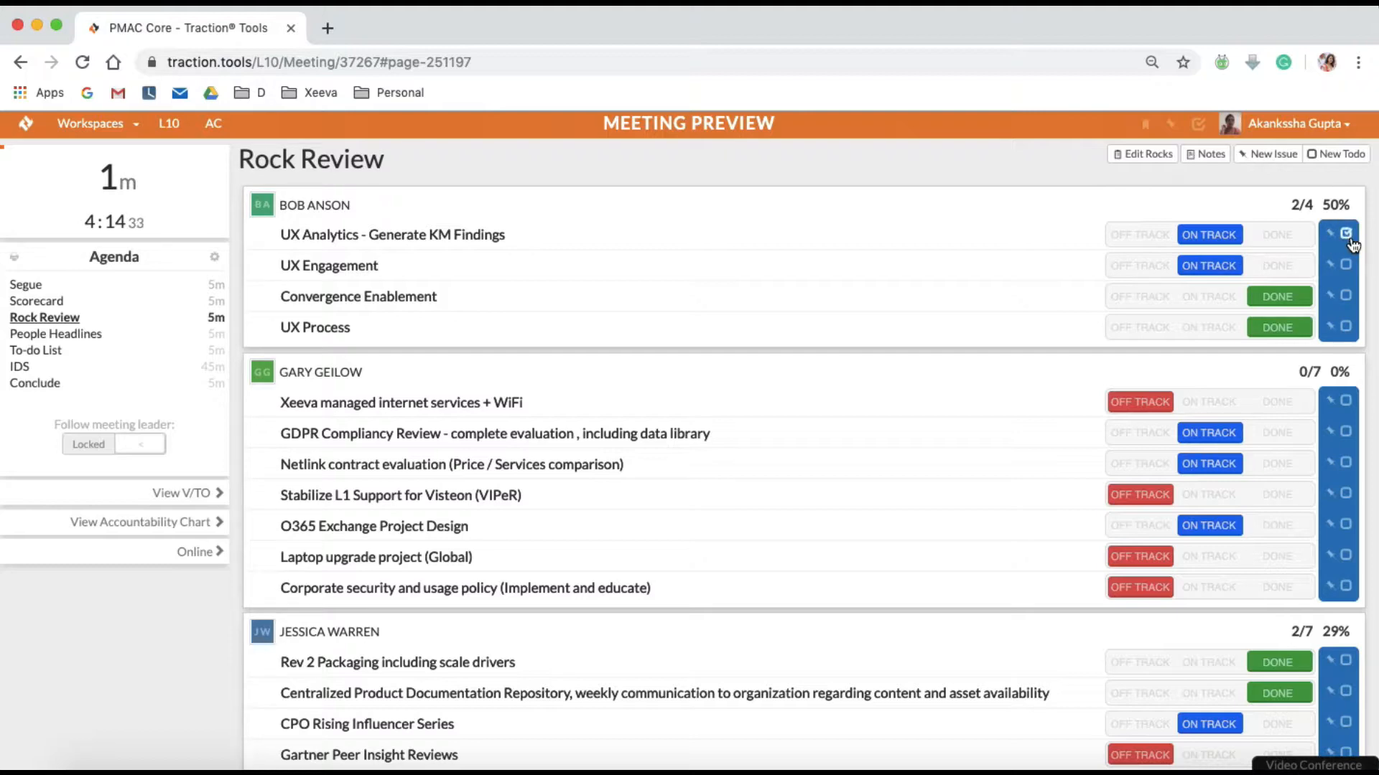
left_click(56, 333)
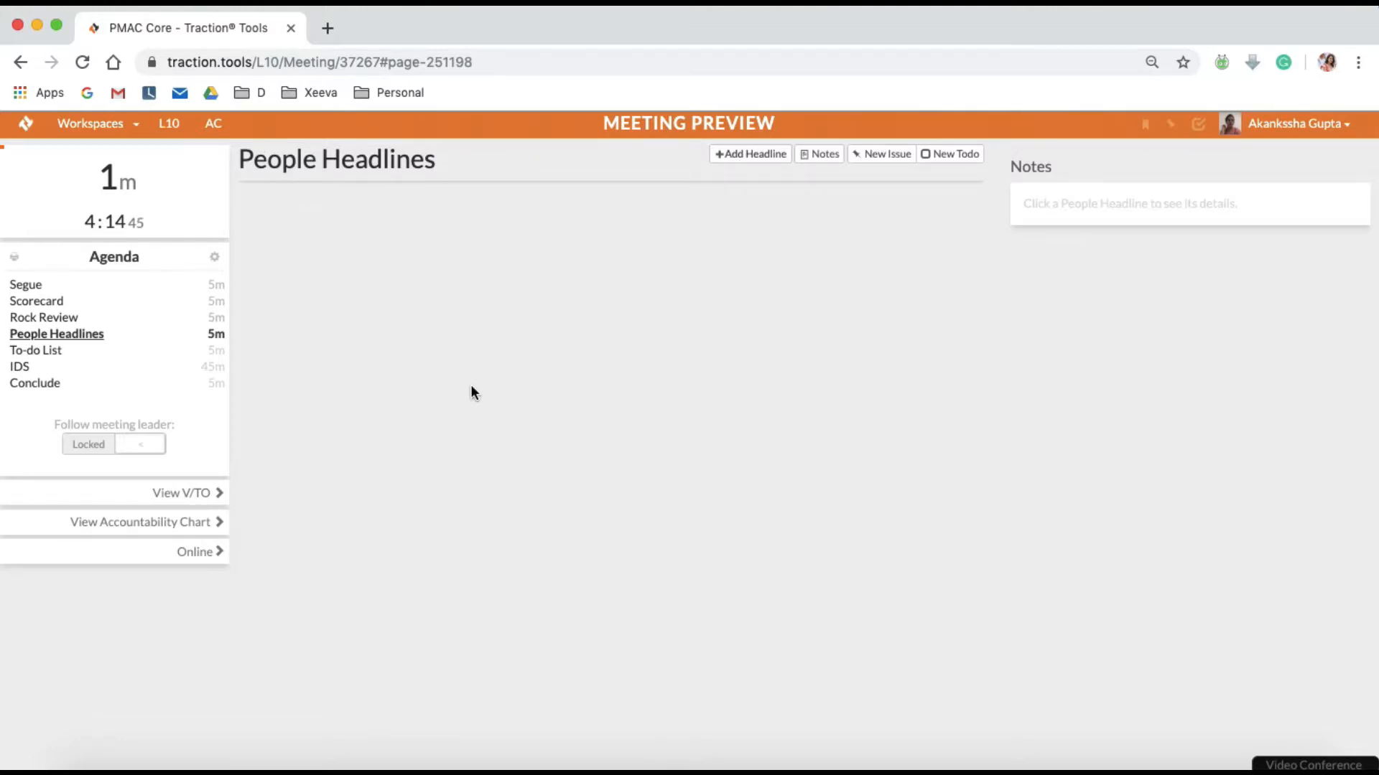
right_click(29, 348)
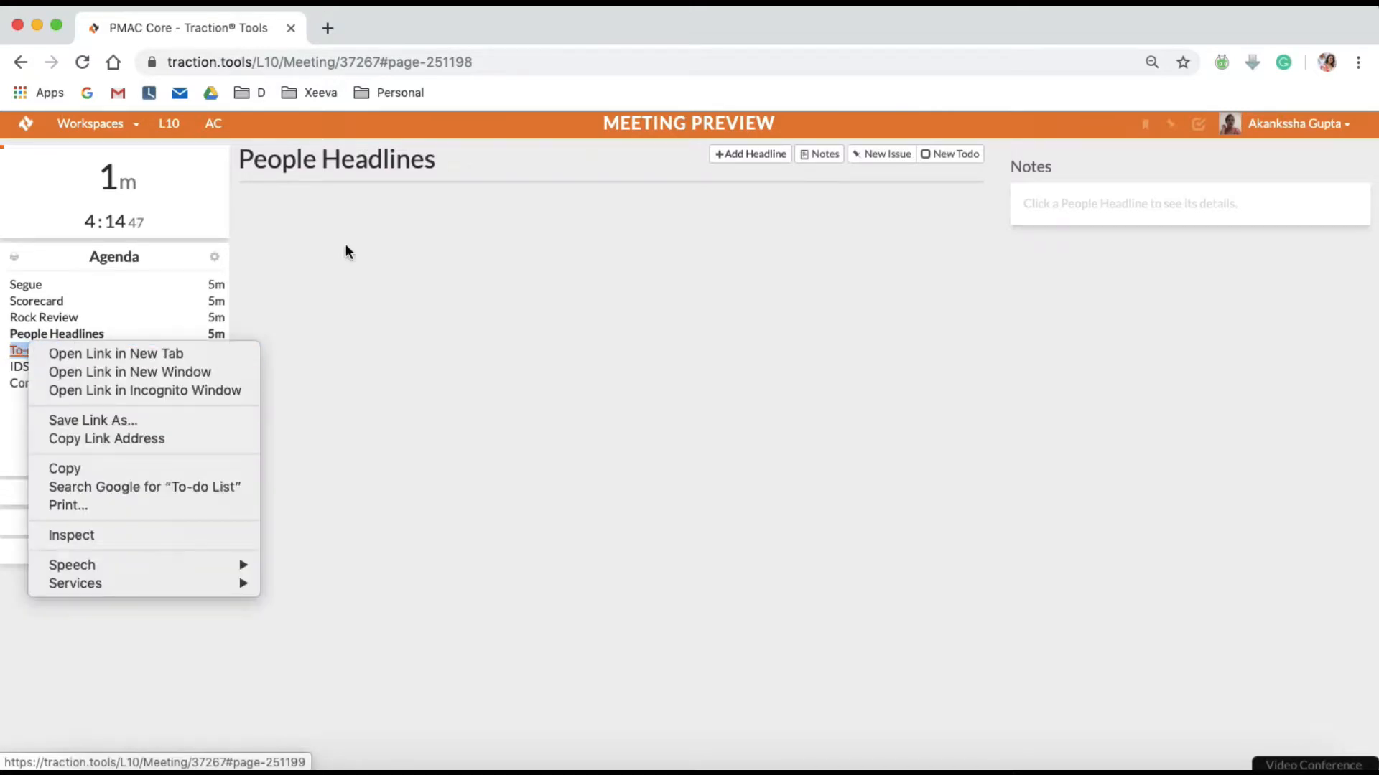
left_click(345, 246)
left_click(44, 350)
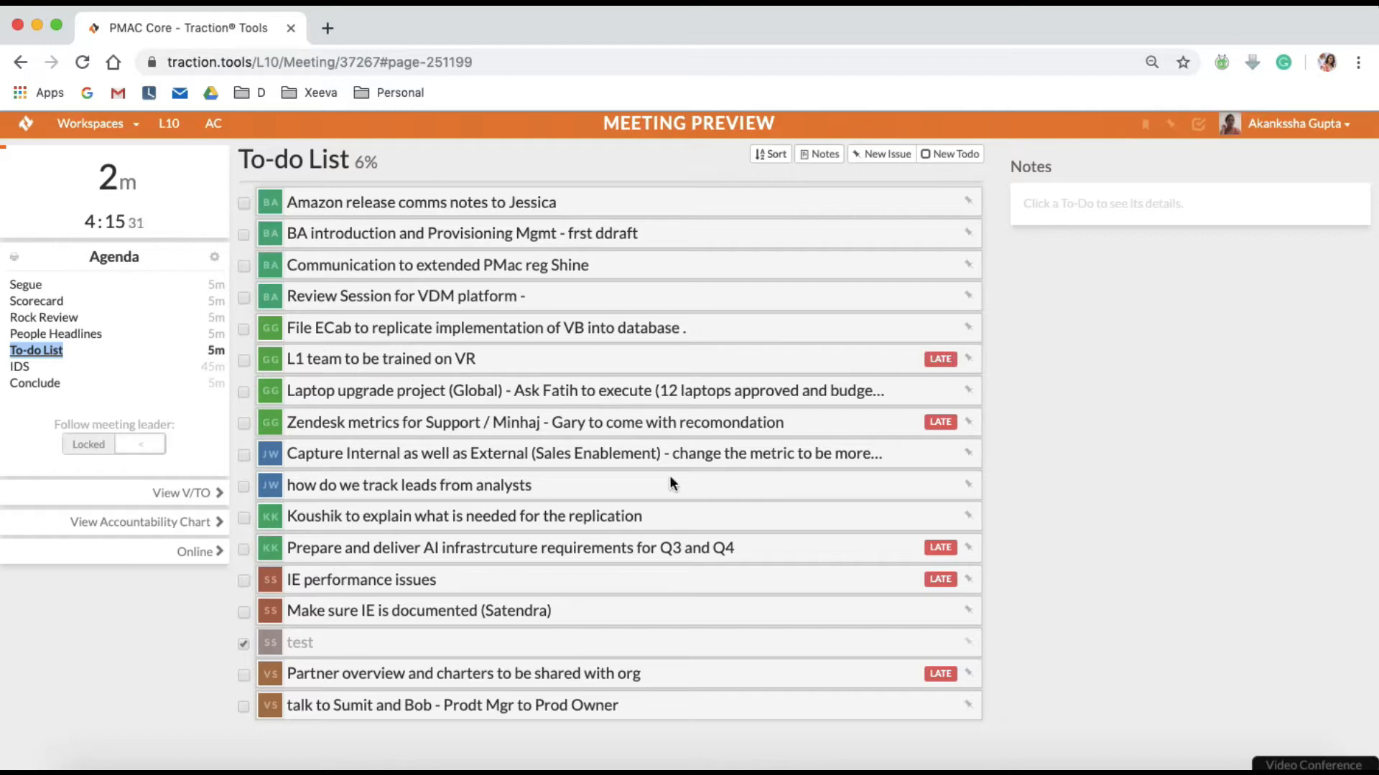
View the notes of the IDS issue "SS:- Clear R&R for Product Manager vs Product Owner." and exit the preview from the Conclude page
left_click(20, 372)
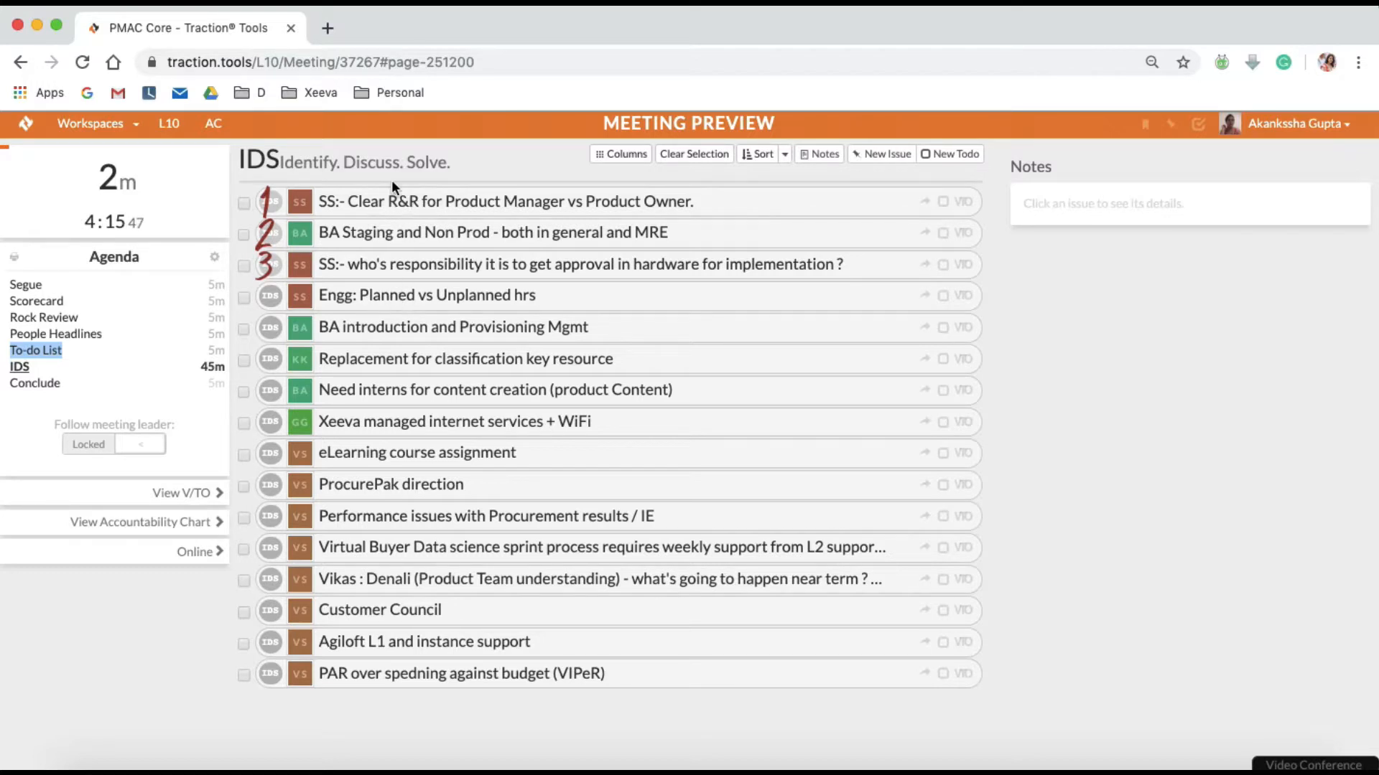
left_click(531, 210)
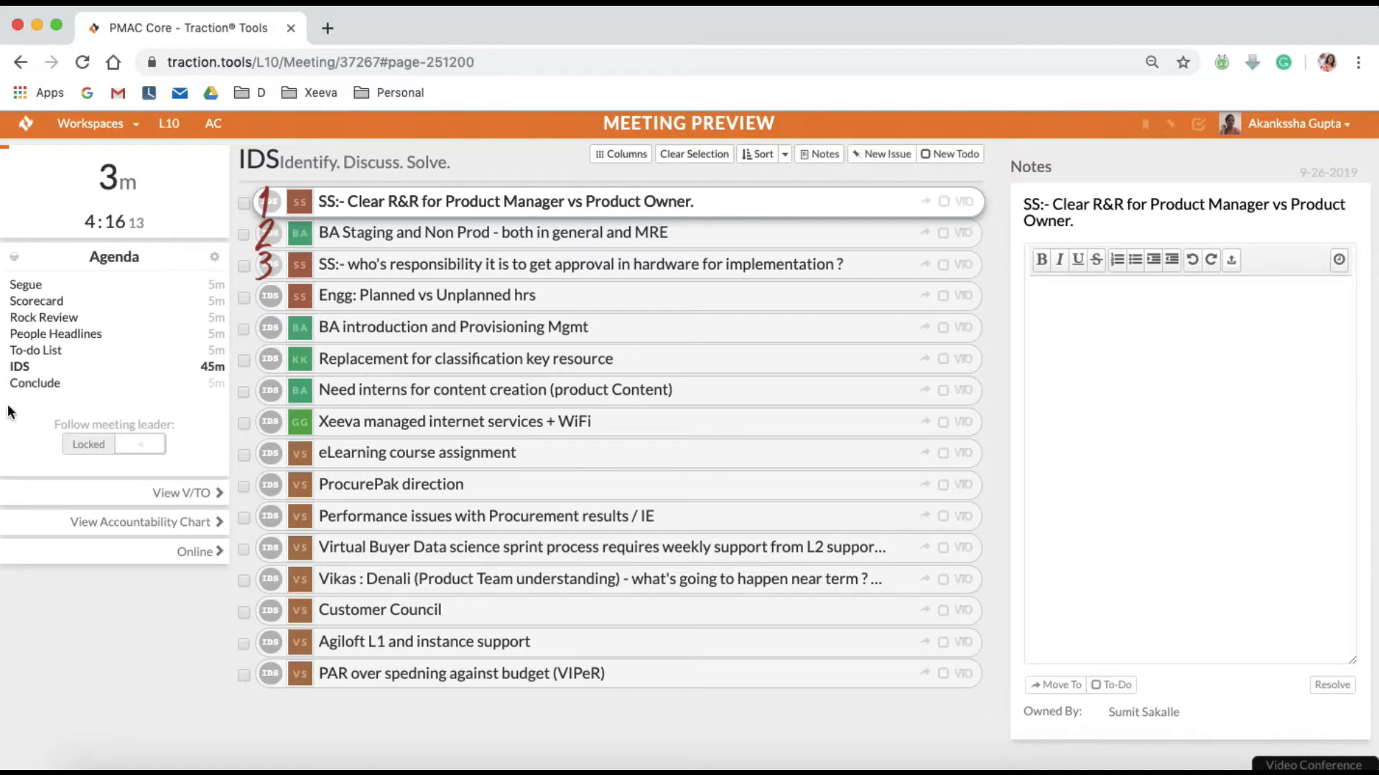
left_click(42, 385)
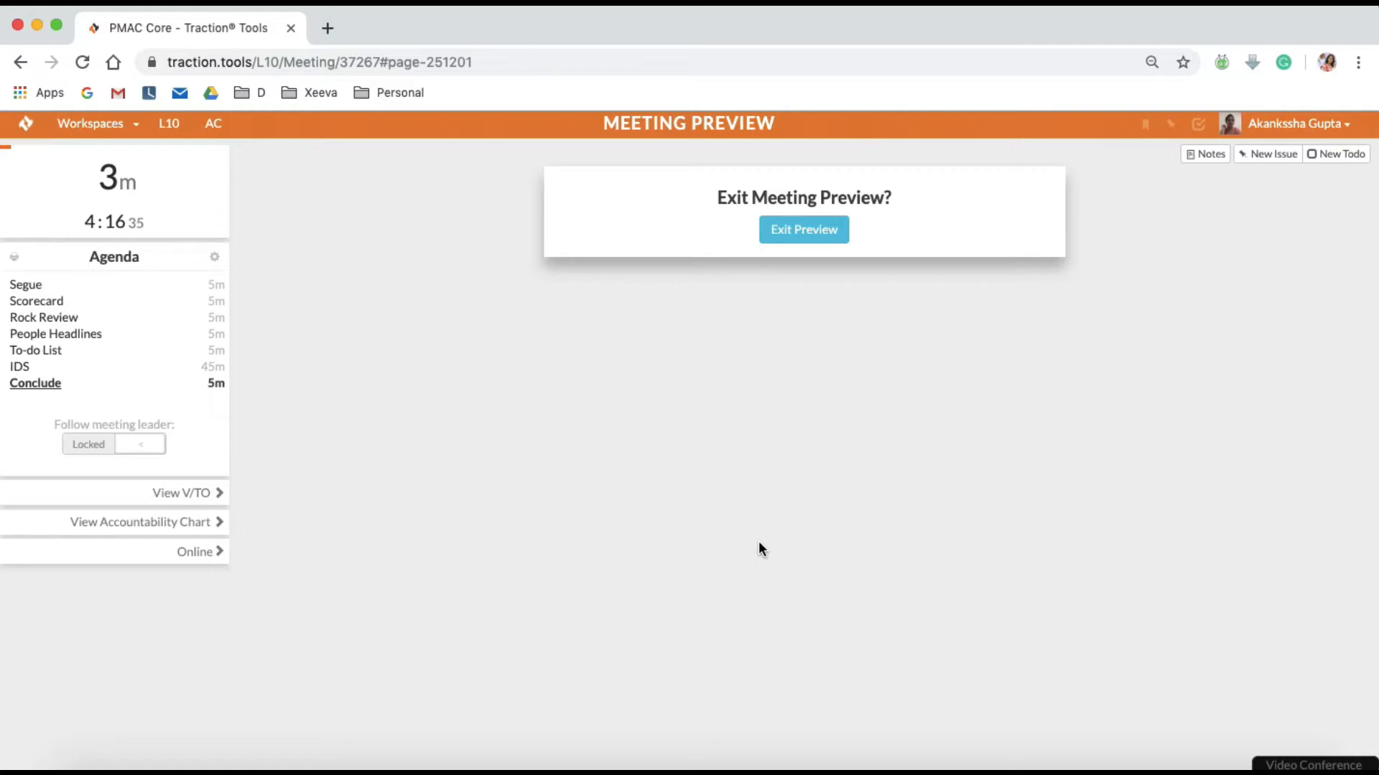
left_click(786, 245)
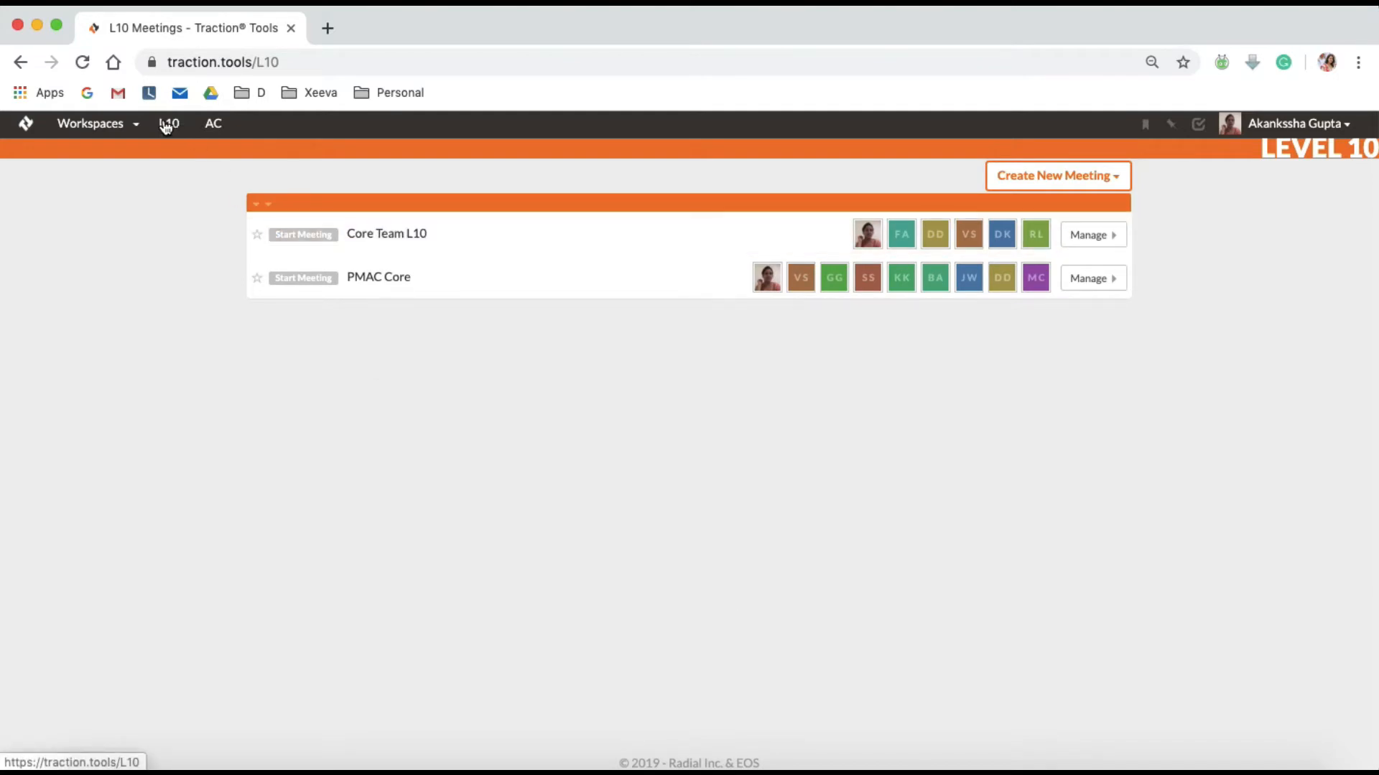
Open the Accountability Chart and expand it below the Visionary and Integrator seats
left_click(213, 126)
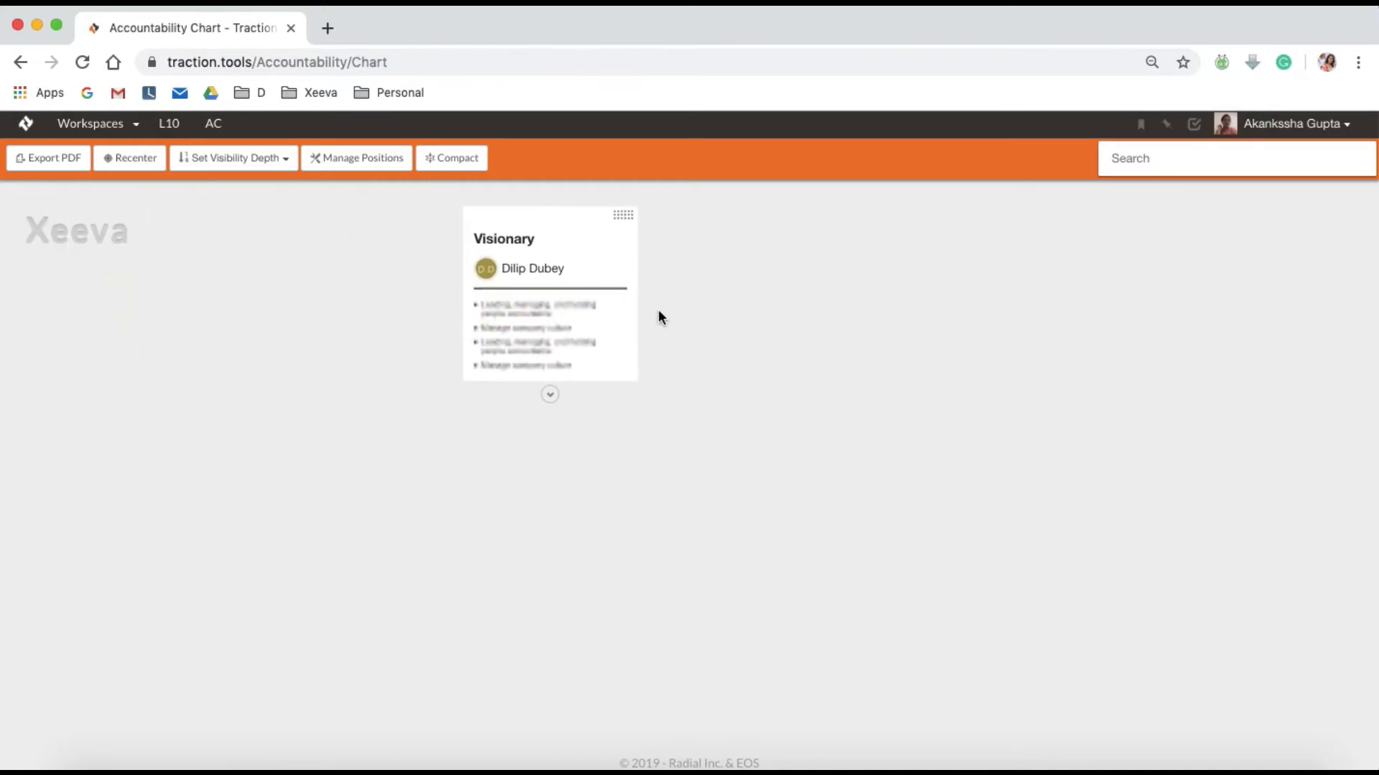
left_click_drag(297, 310, 417, 317)
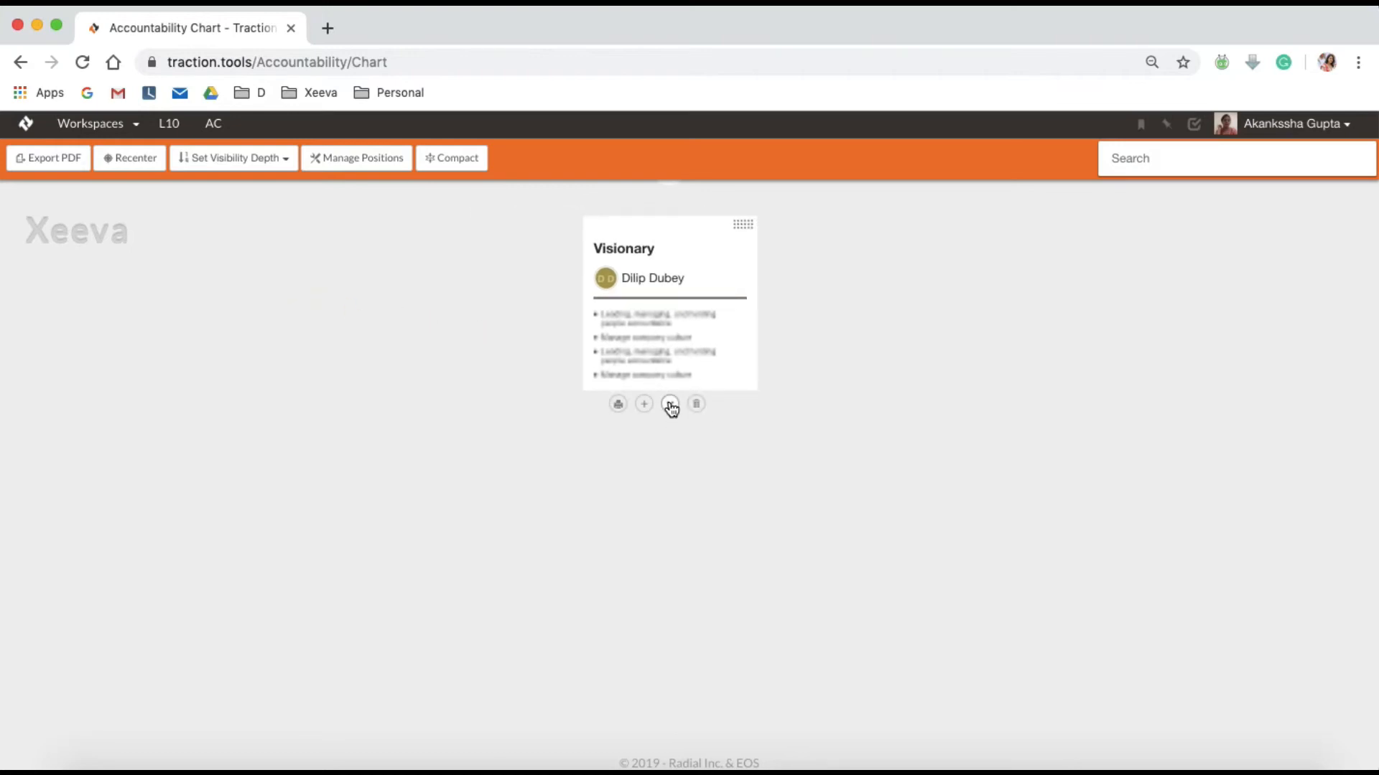
left_click(669, 405)
left_click_drag(896, 532, 867, 209)
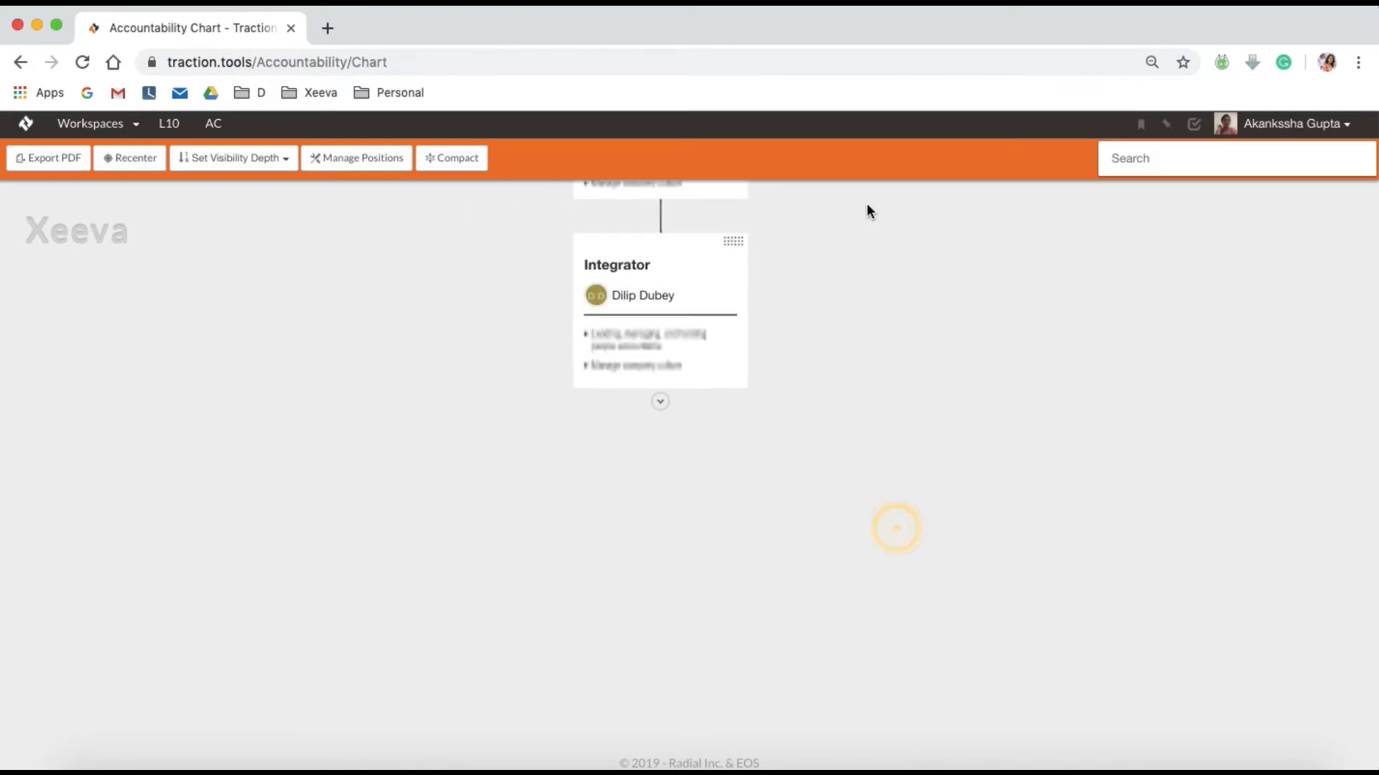
left_click(657, 397)
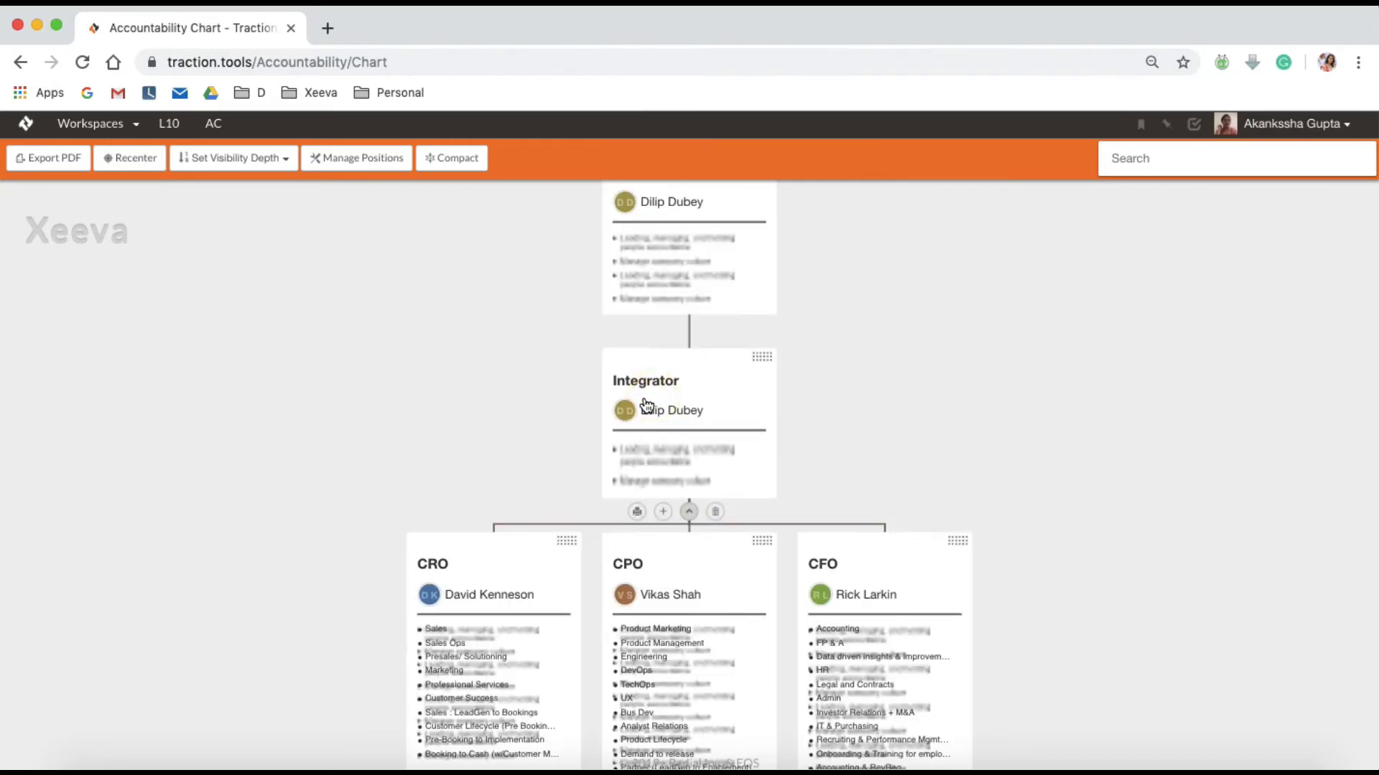
left_click_drag(271, 507, 254, 290)
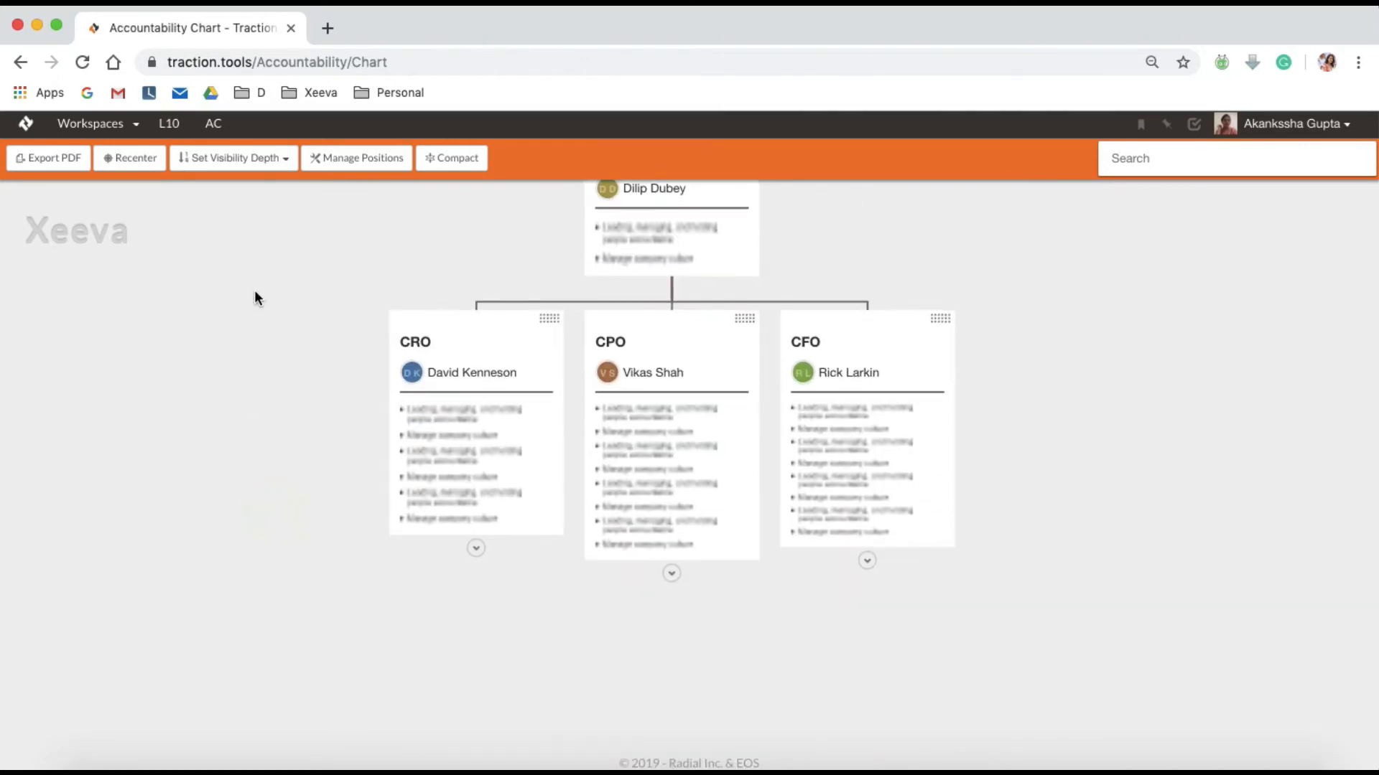
Expand the CRO seat in the Accountability Chart and look over the positions beneath it
left_click(475, 550)
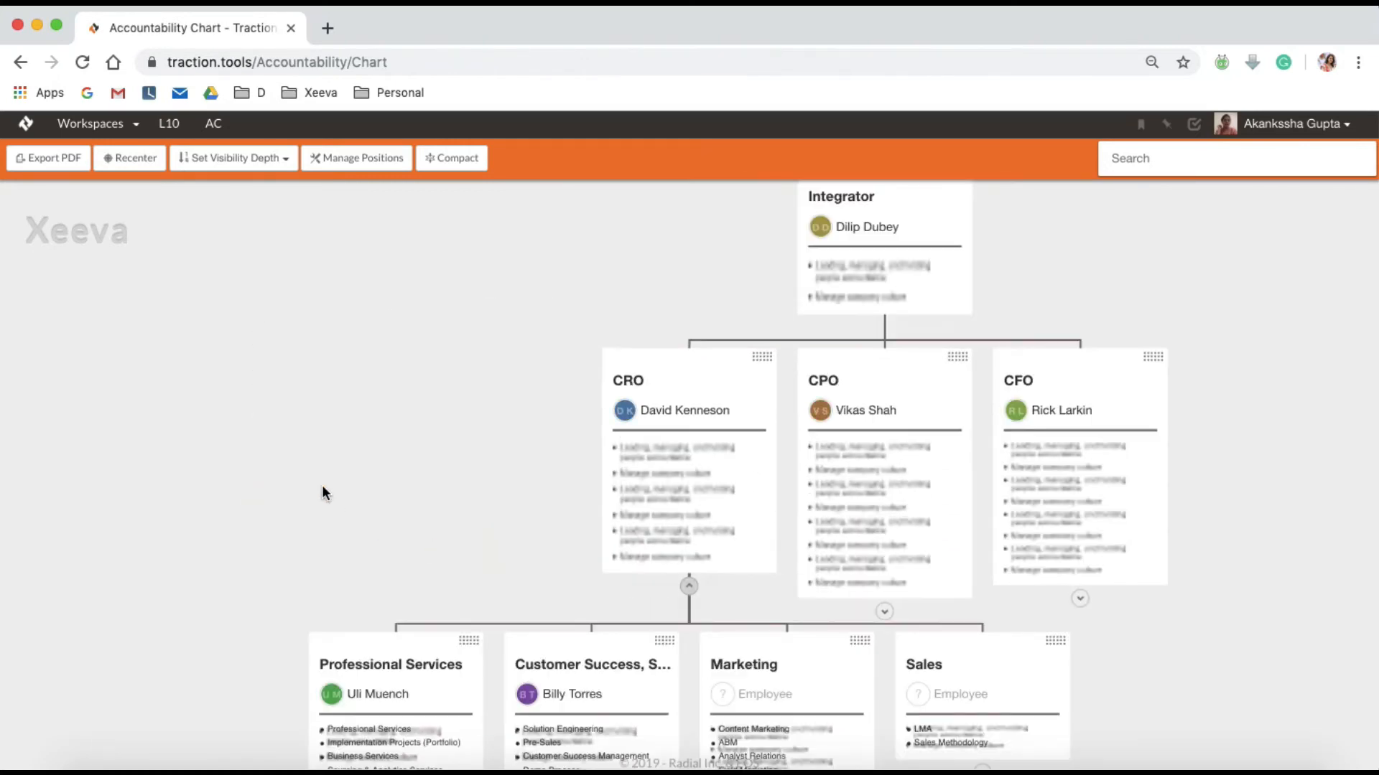
left_click_drag(301, 551, 283, 313)
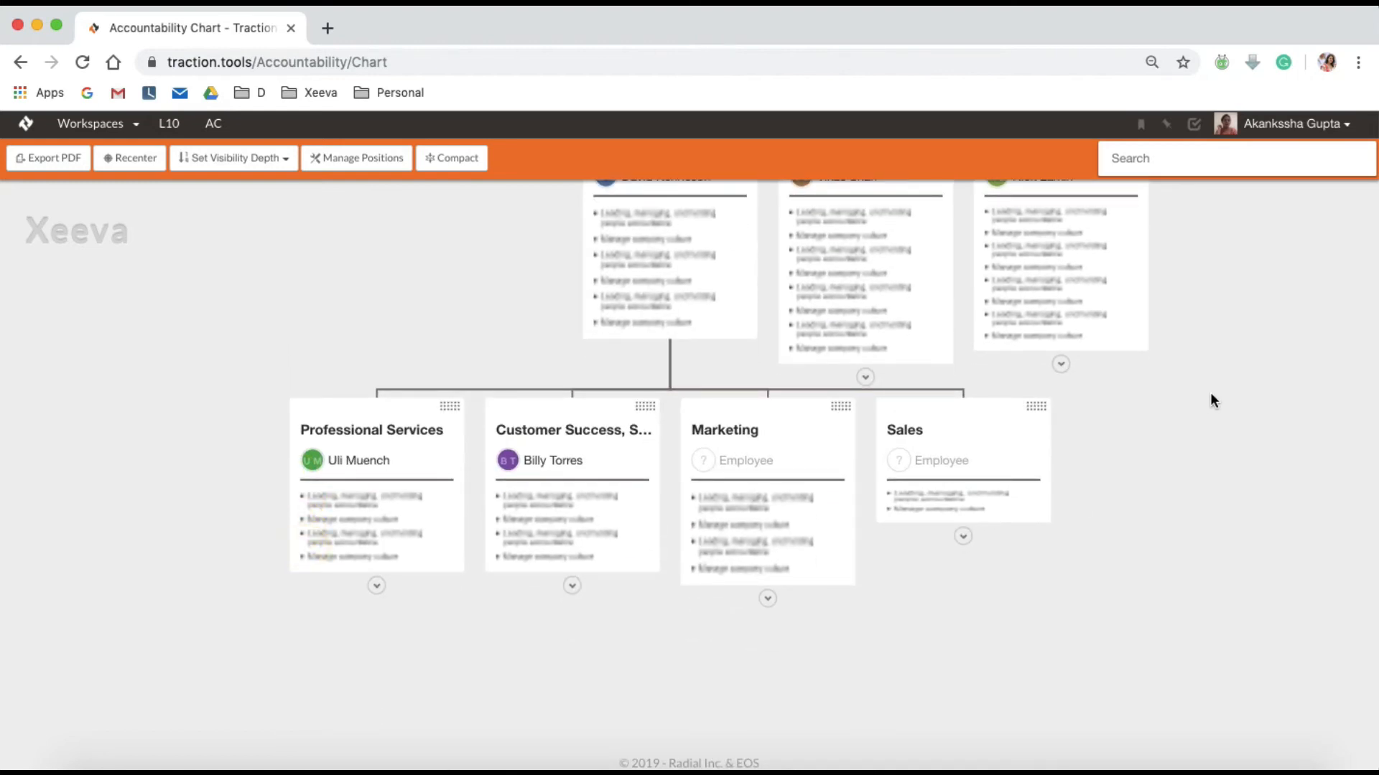
left_click_drag(1280, 252, 1345, 569)
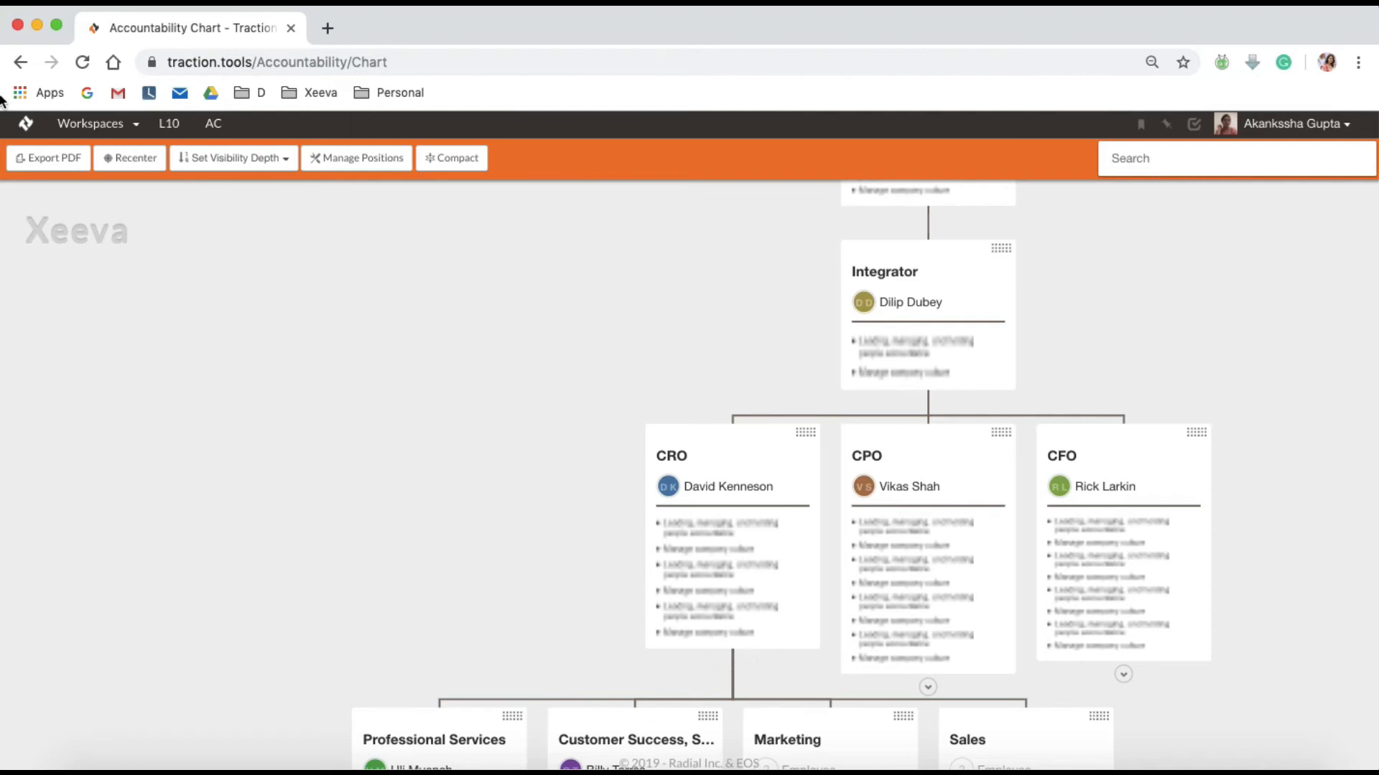
Return to the primary workspace and show the list of available workspaces
left_click(113, 130)
left_click(1024, 352)
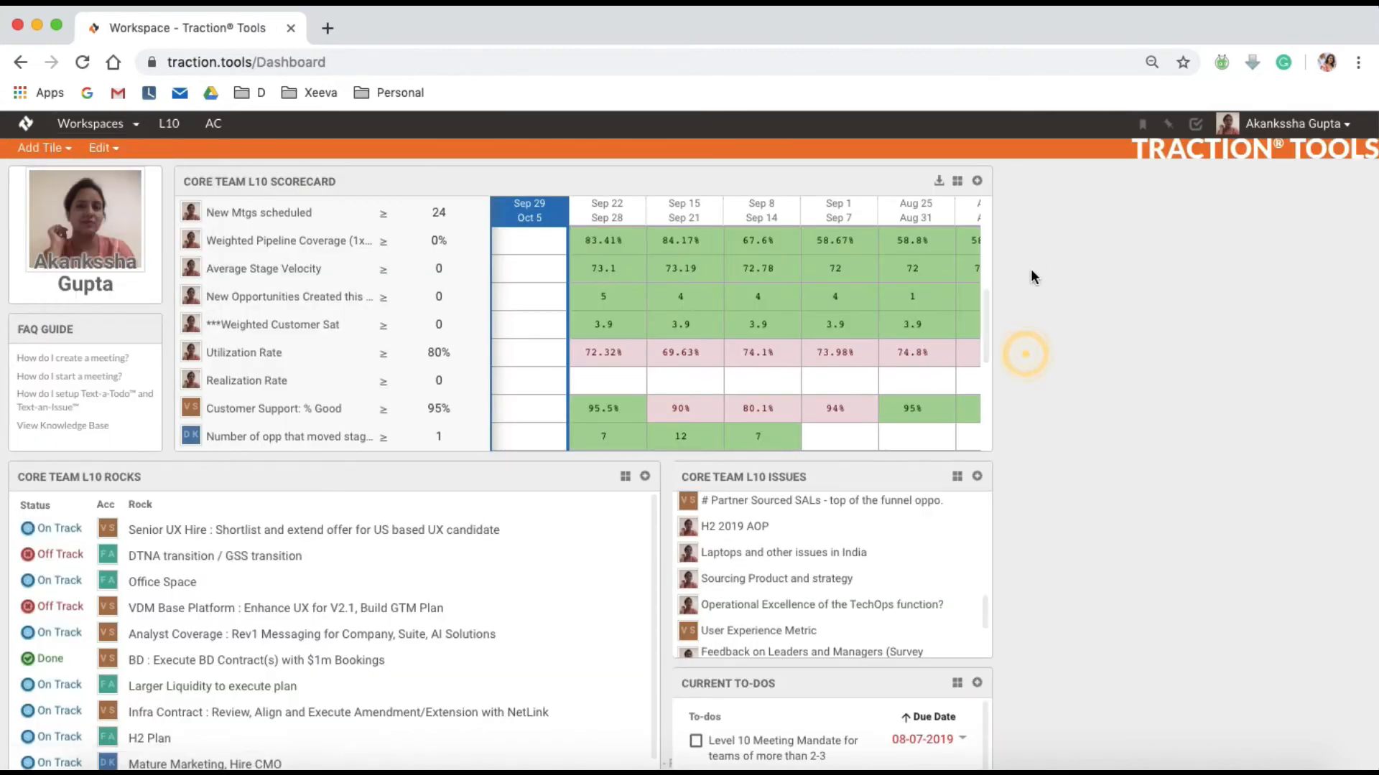
left_click(1036, 250)
left_click(135, 125)
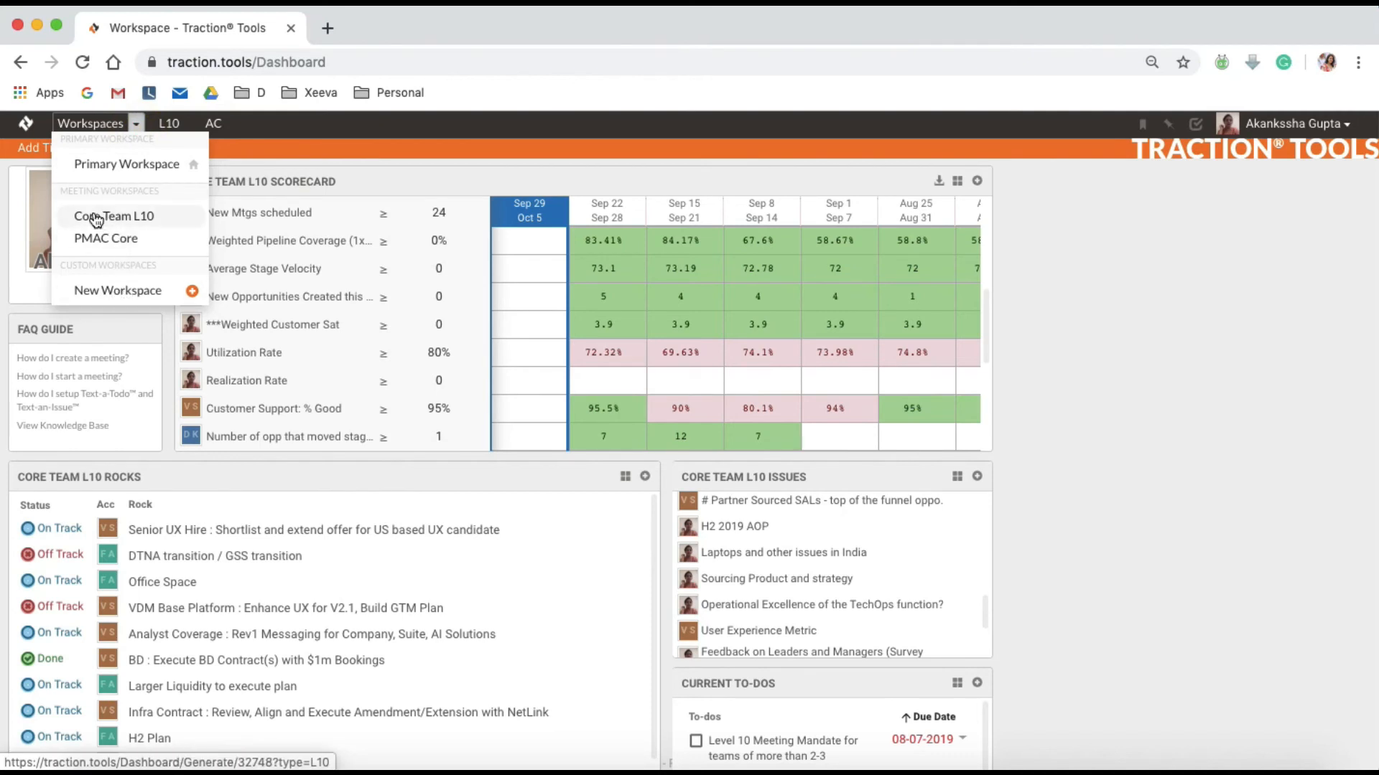
left_click(399, 123)
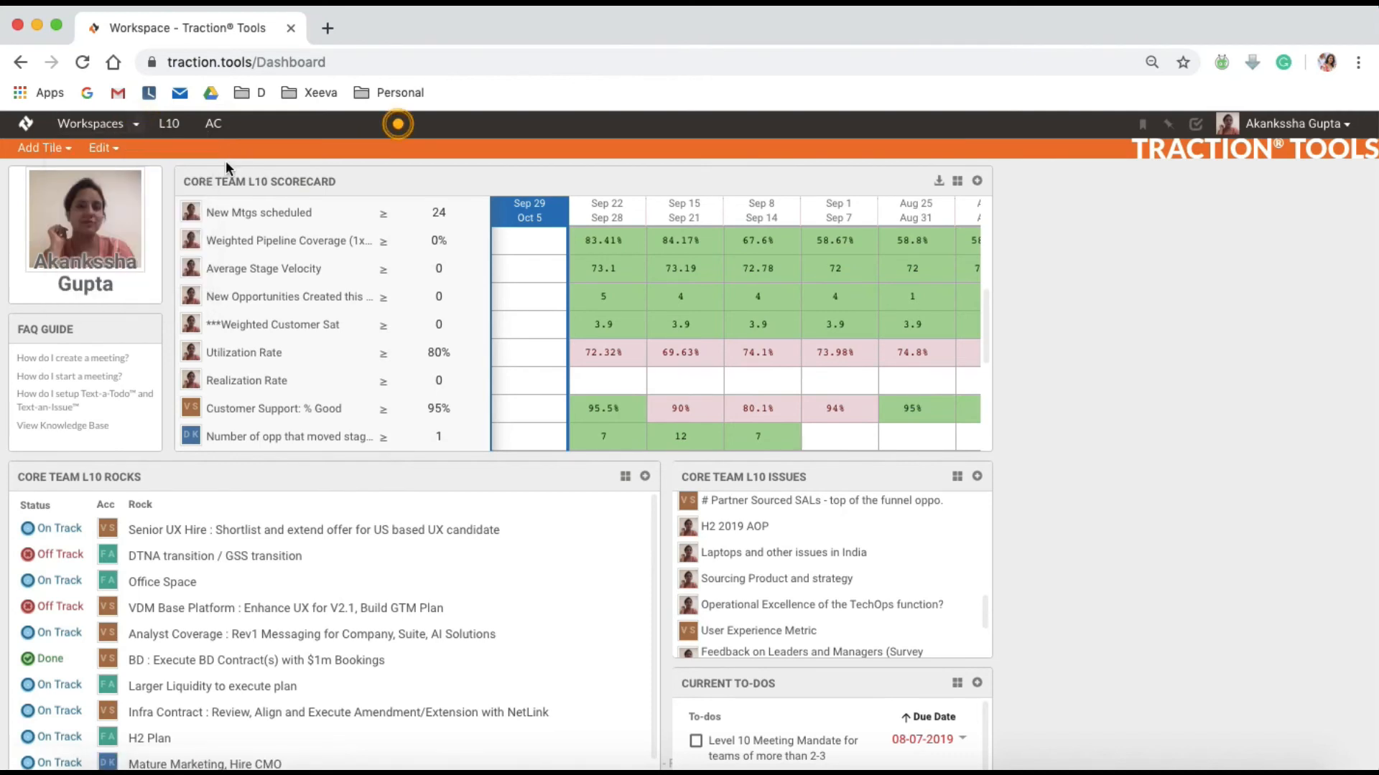
View the PMAC Core workspace's scorecard, and go to the list of Level 10 meetings
left_click(139, 123)
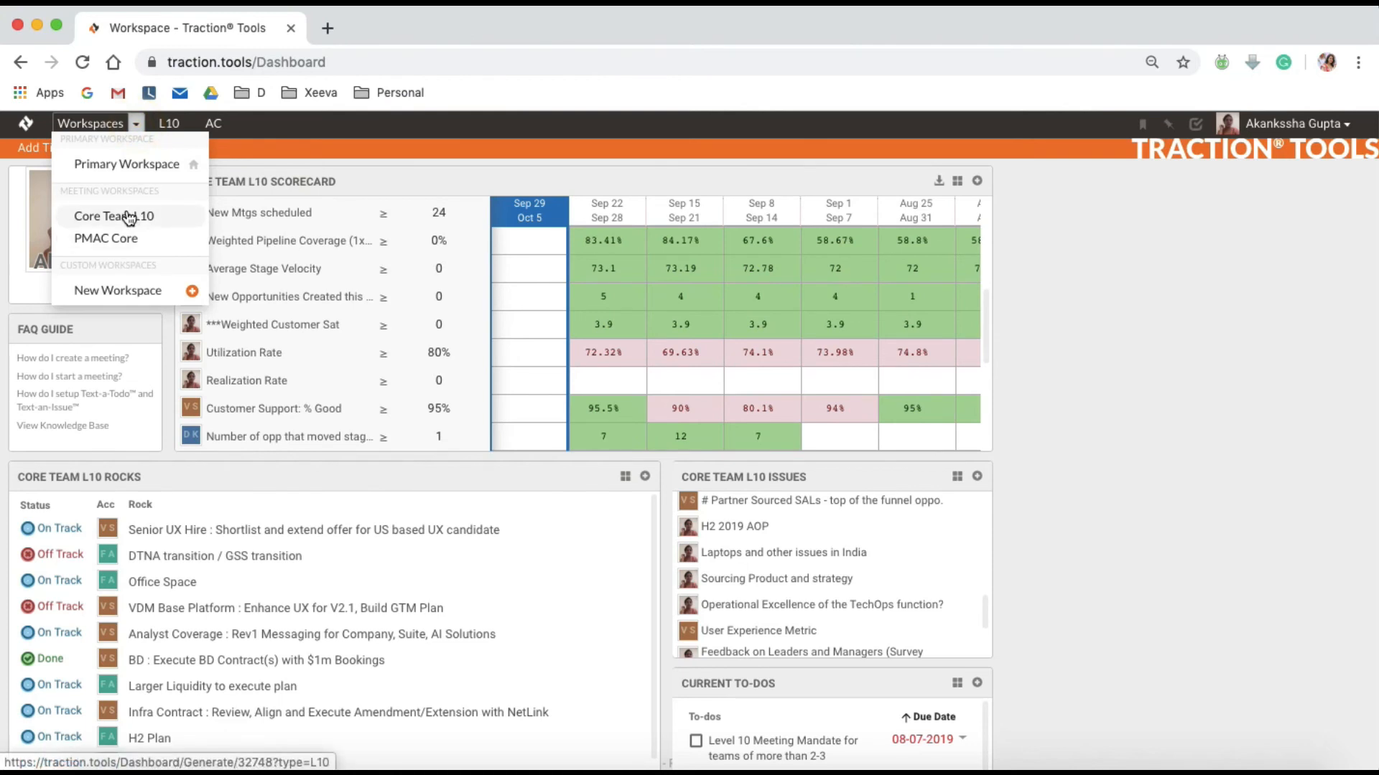
left_click(115, 238)
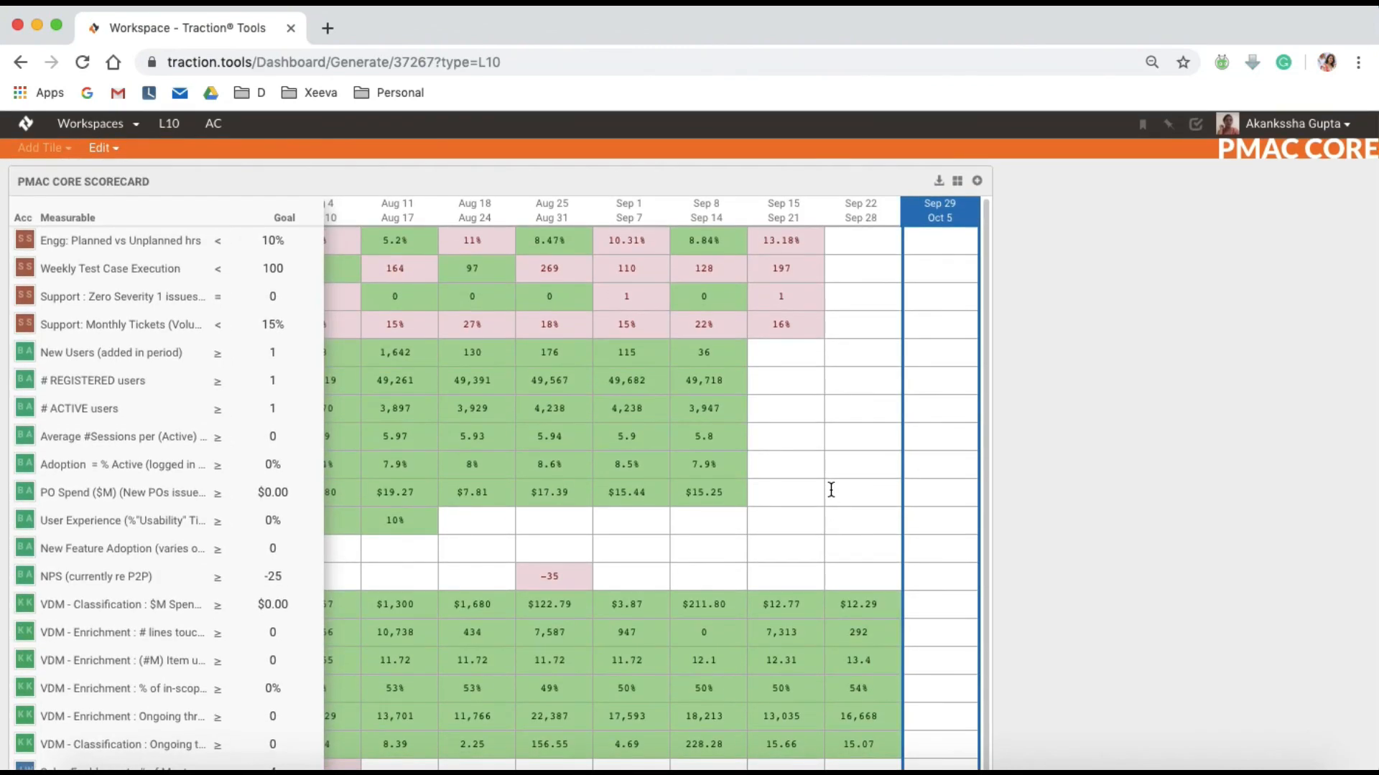
left_click(170, 124)
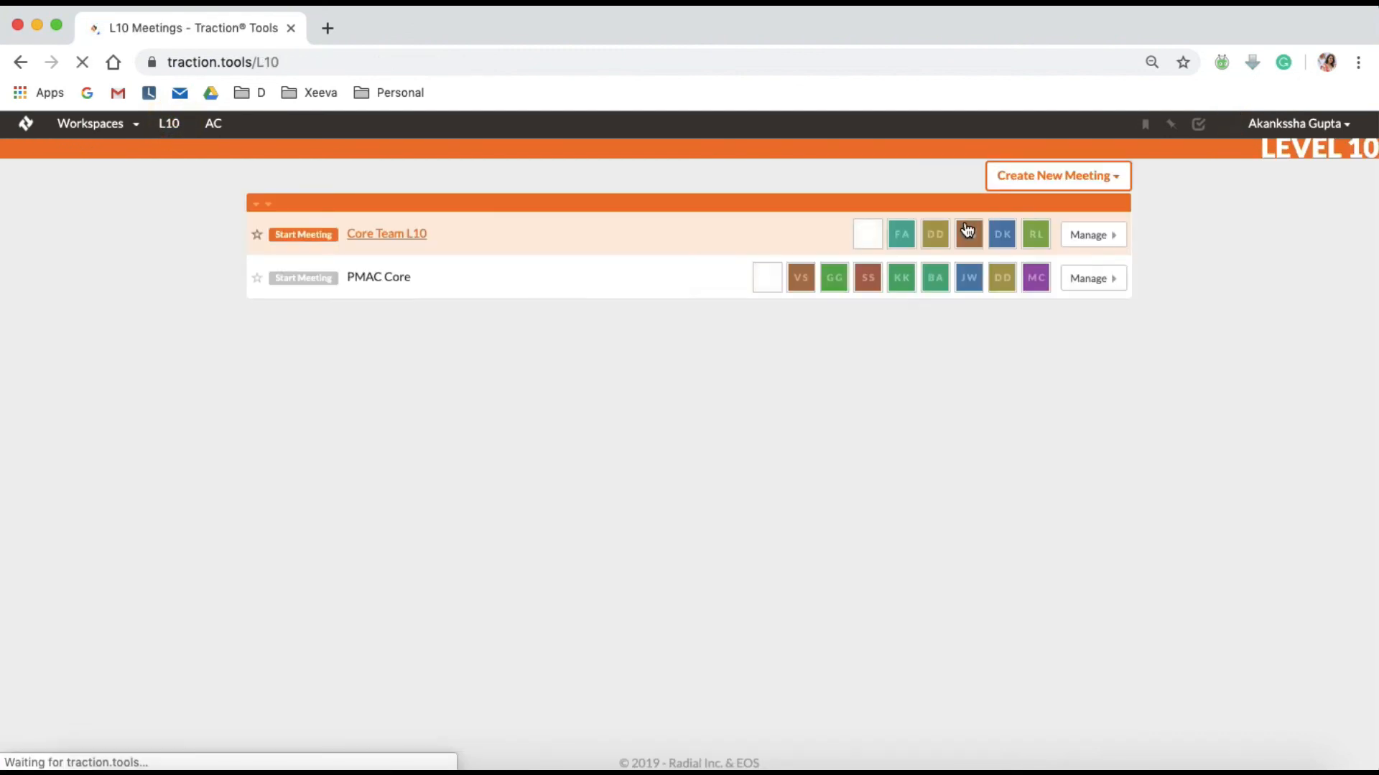